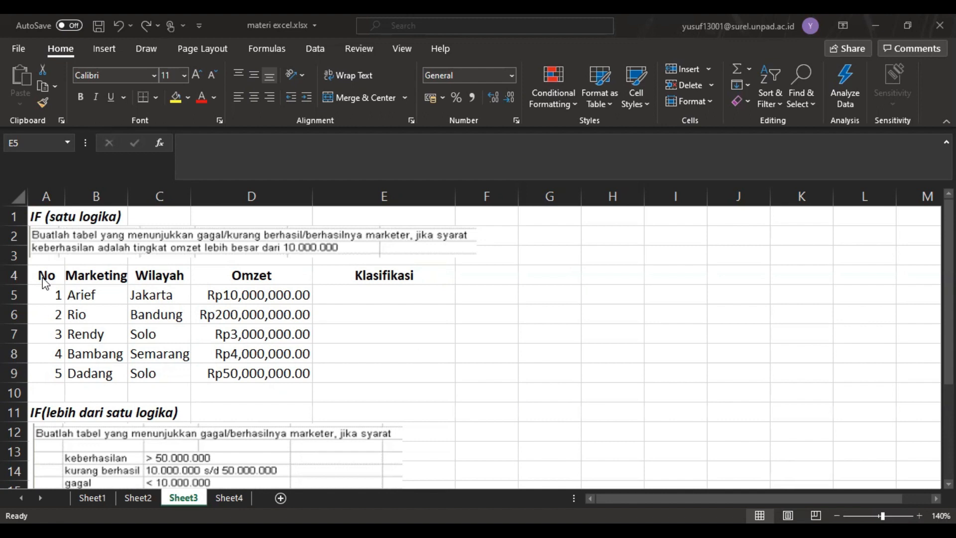
Enter the formula =IF(D5>=10000000;"Berhasil";"Gagal") in cell E5 of the first Klasifikasi column.
click(43, 277)
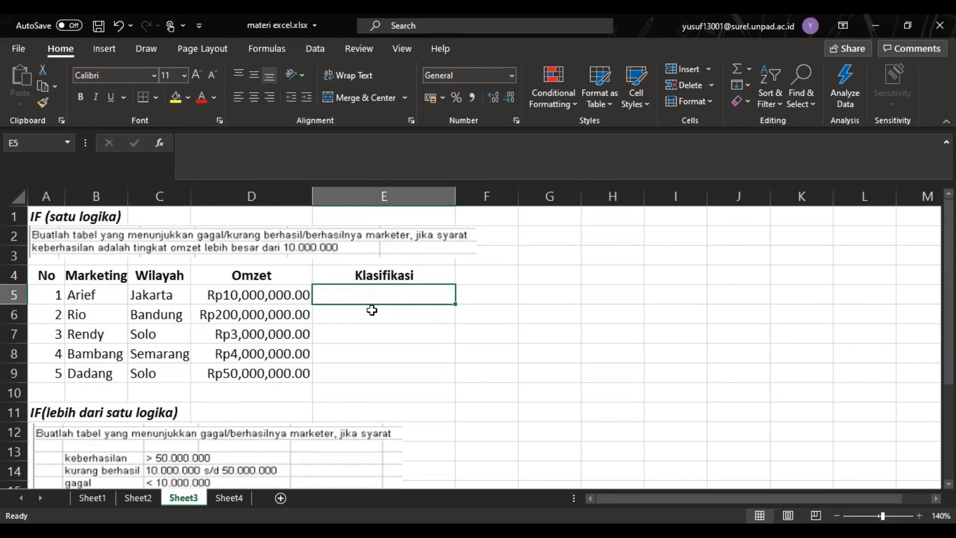
text(=I)
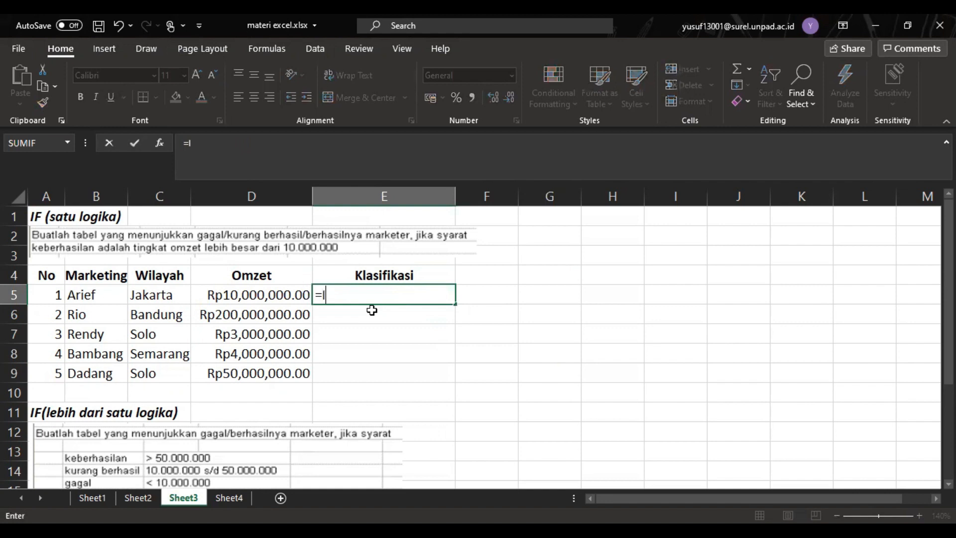
text(F()
click(279, 295)
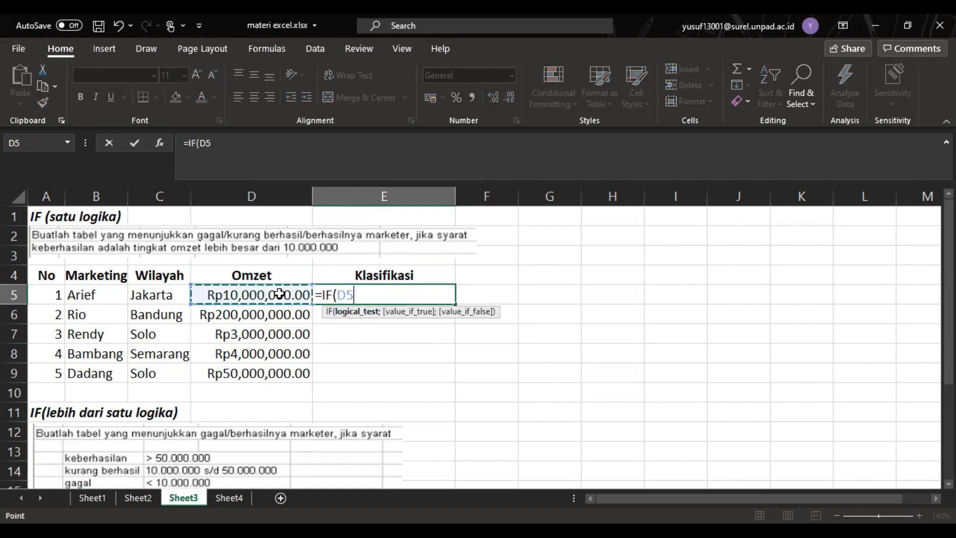
text(>=1000 0000)
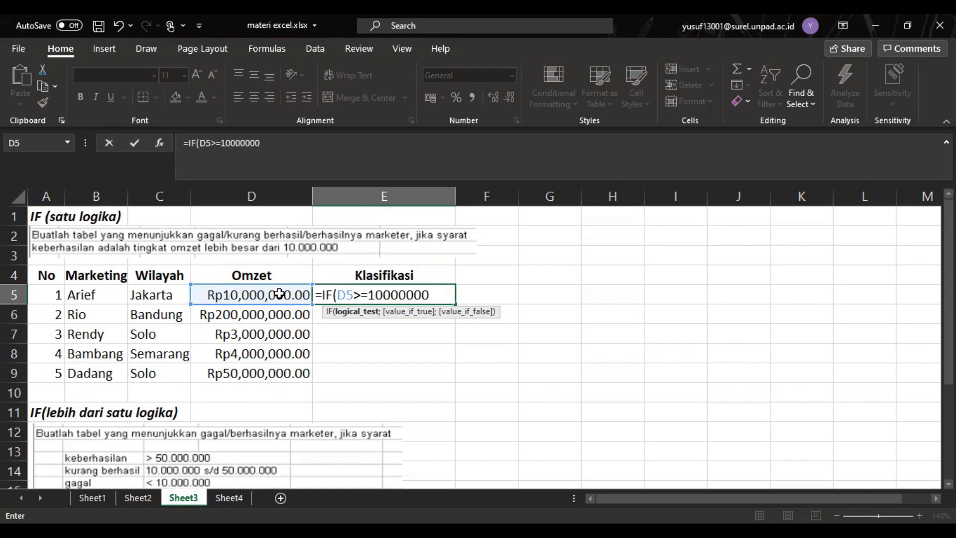
text(;"Ber)
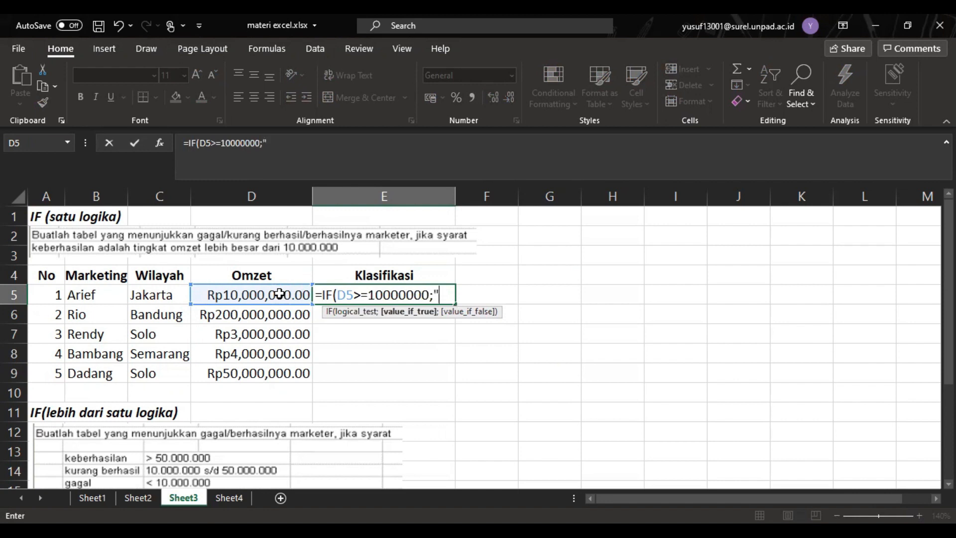
text(hasi)
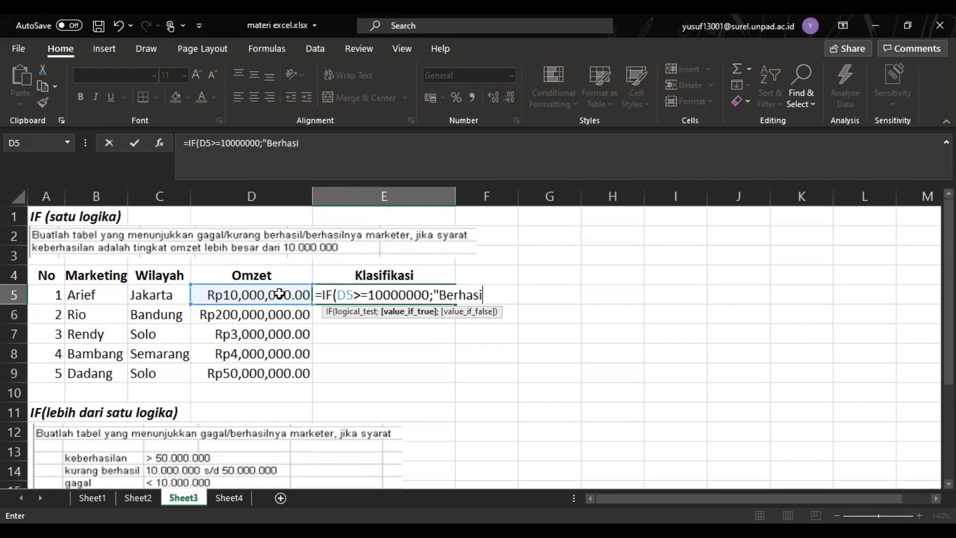
text(l")
text(;"G)
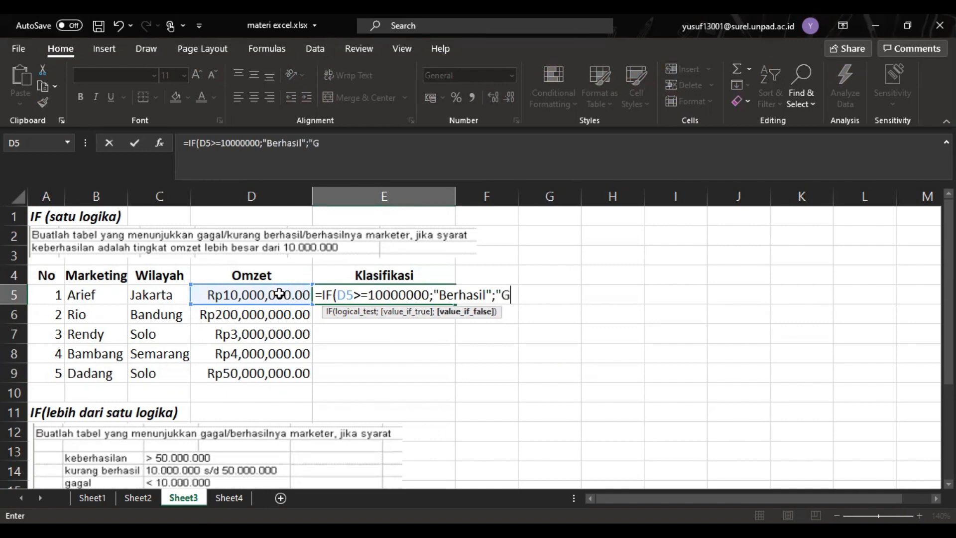
text(agal"))
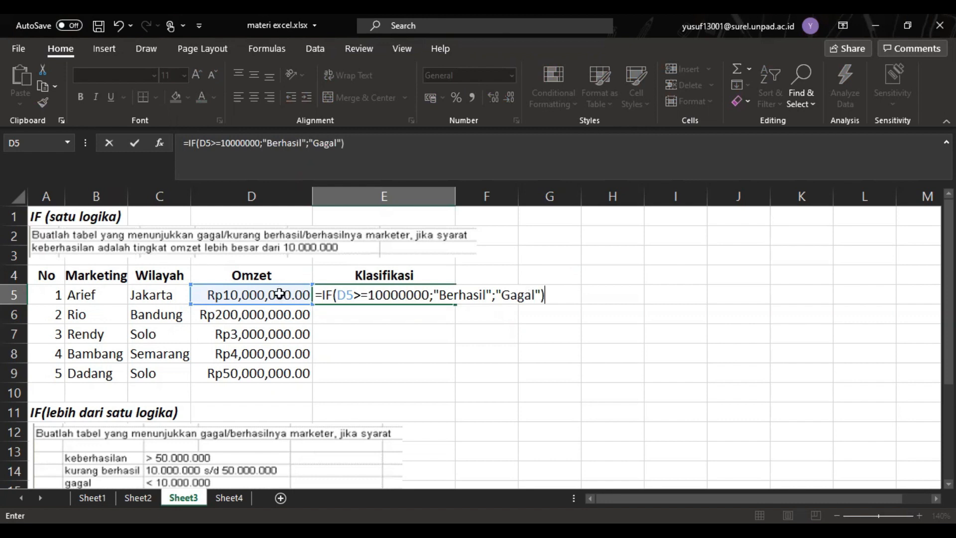
key(Return)
Fill the single-condition IF formula from E5 down to E9 and review the classified rows.
click(402, 295)
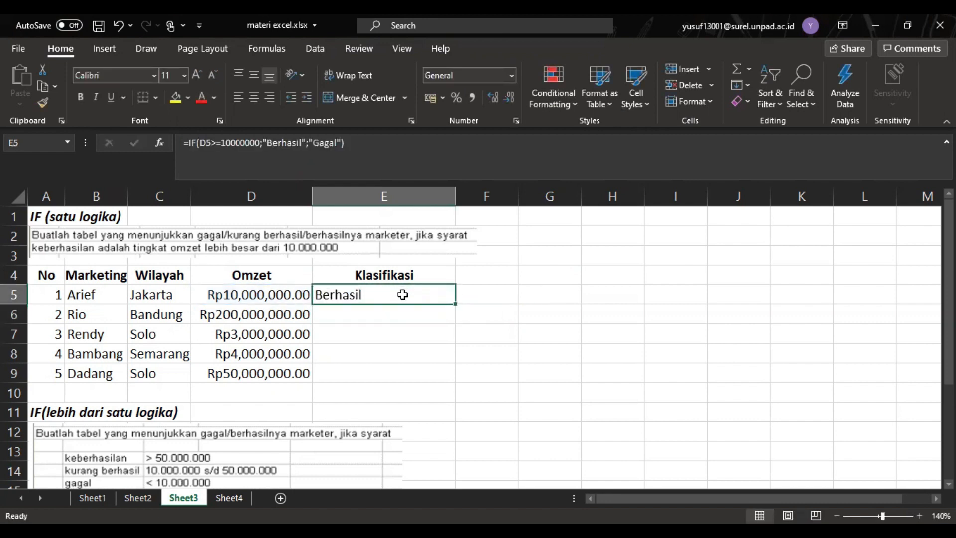
drag(456, 304, 454, 377)
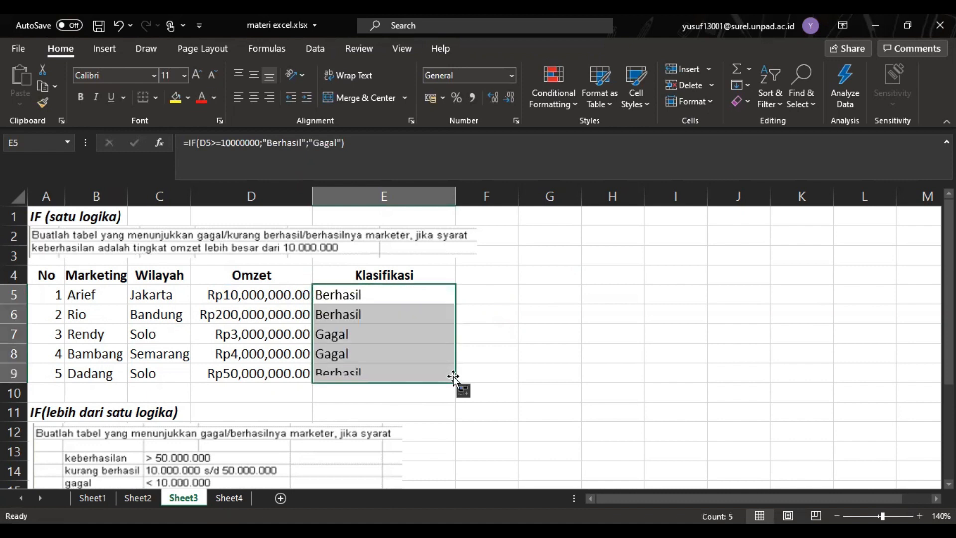
click(101, 299)
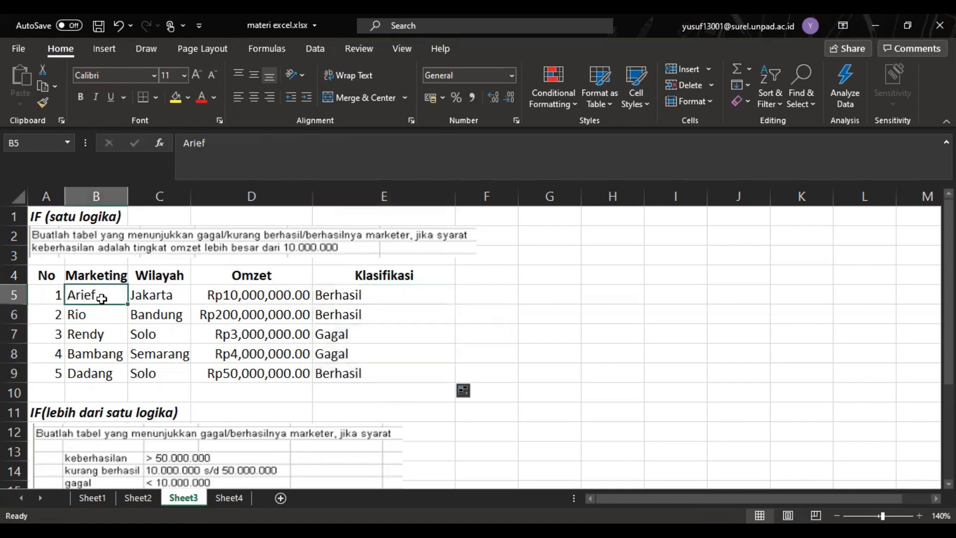
click(381, 297)
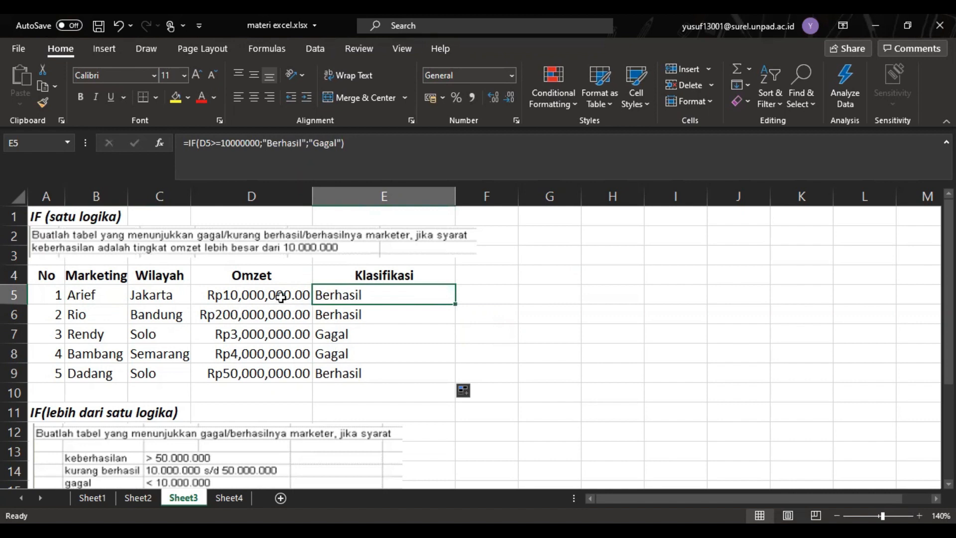
click(95, 346)
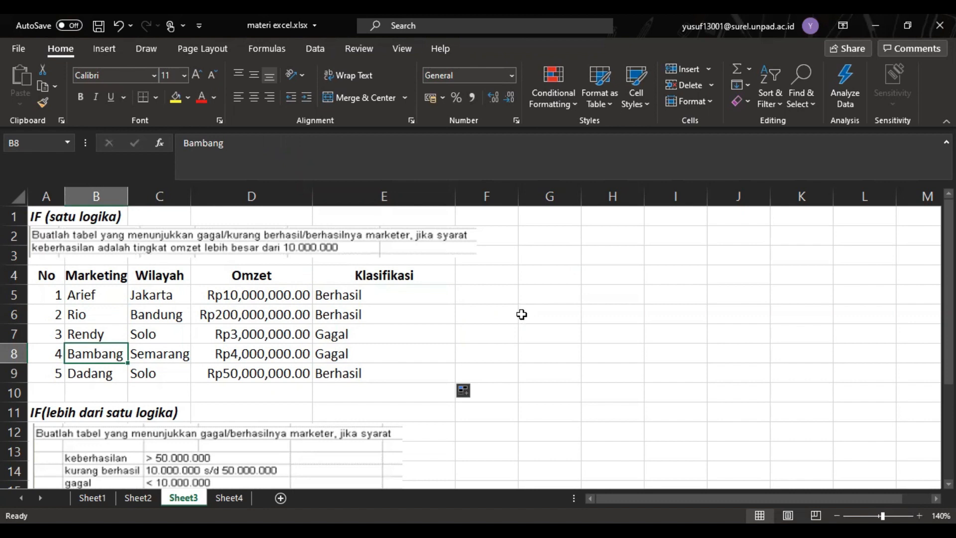
Start an IF formula in E17 of the second table that tests D17>50000000 and returns "Berhasil" when true.
scroll(521, 314, down, 3)
scroll(521, 314, down, 1)
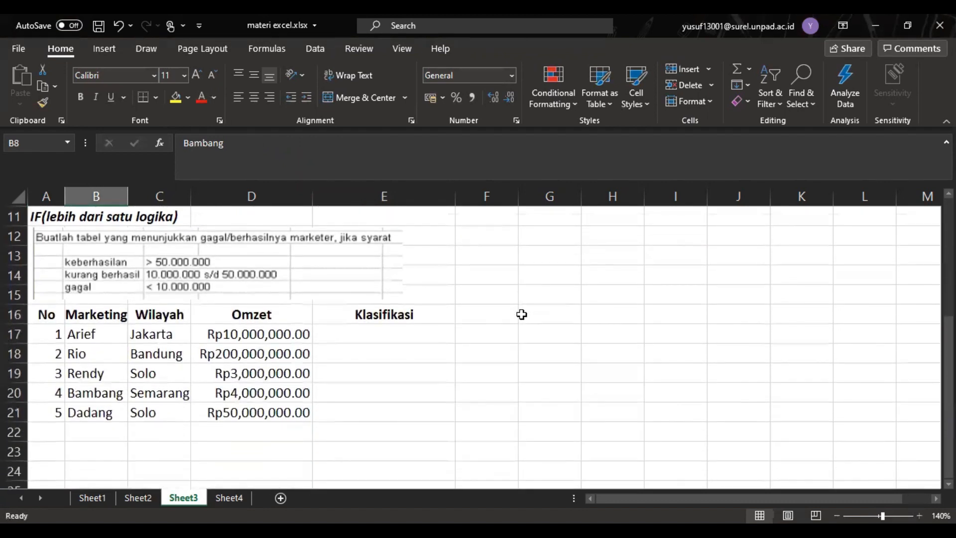
scroll(521, 315, up, 1)
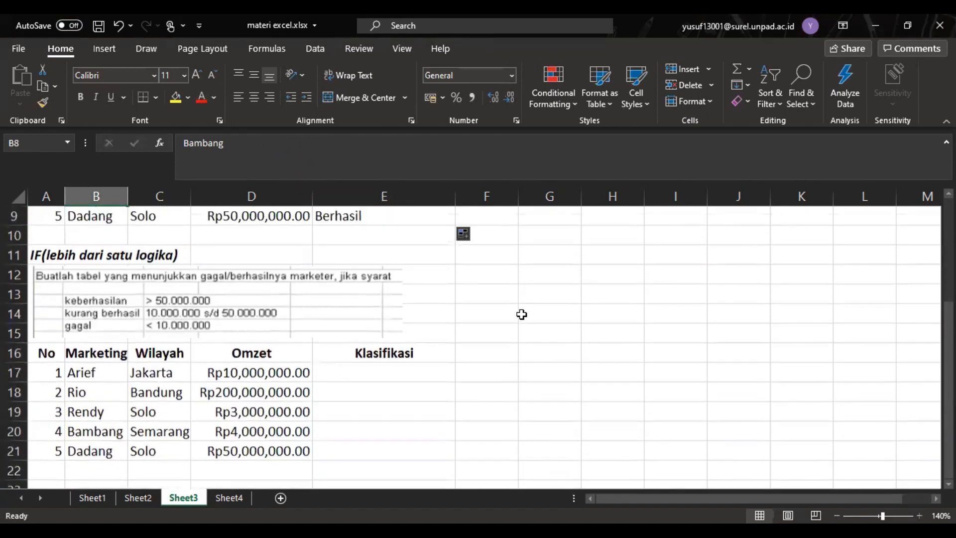
click(372, 381)
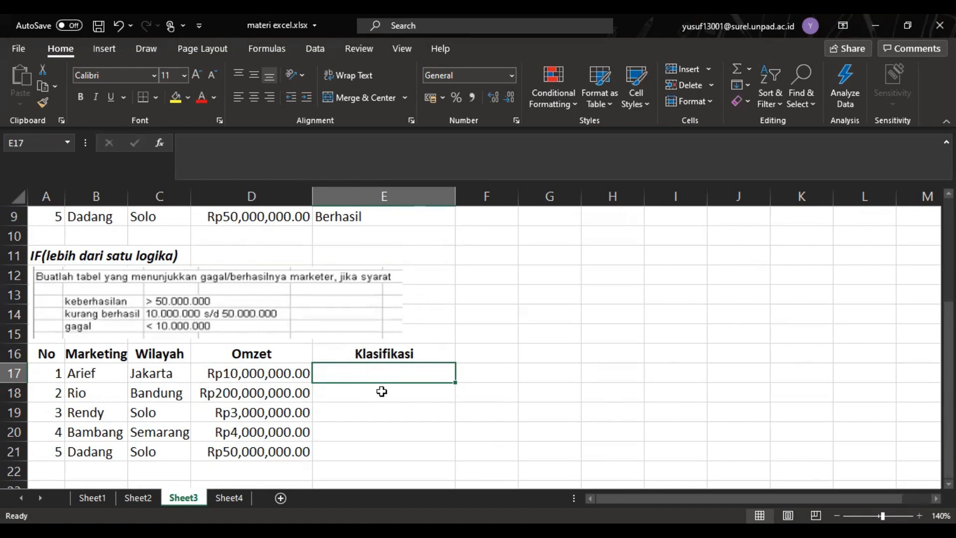
text(=)
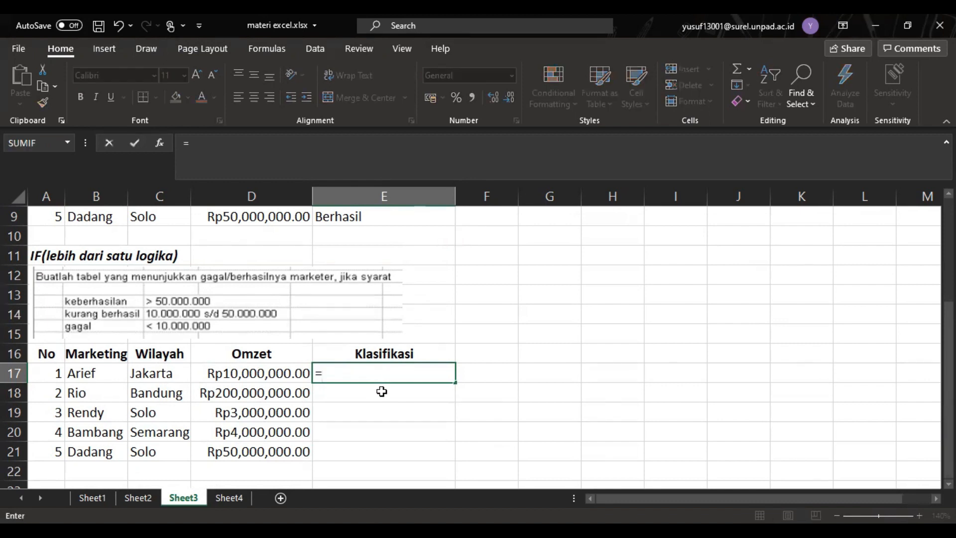
text(IF()
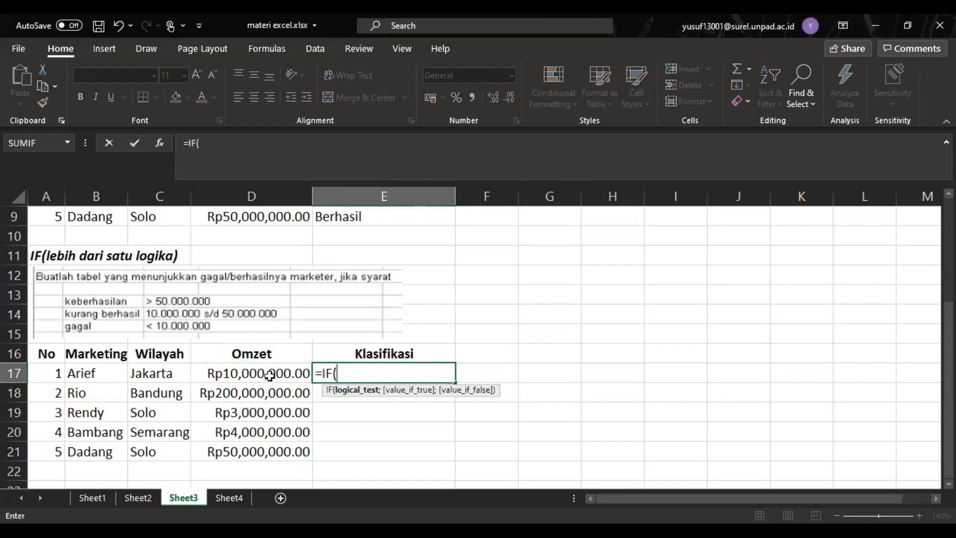
click(269, 376)
text(>)
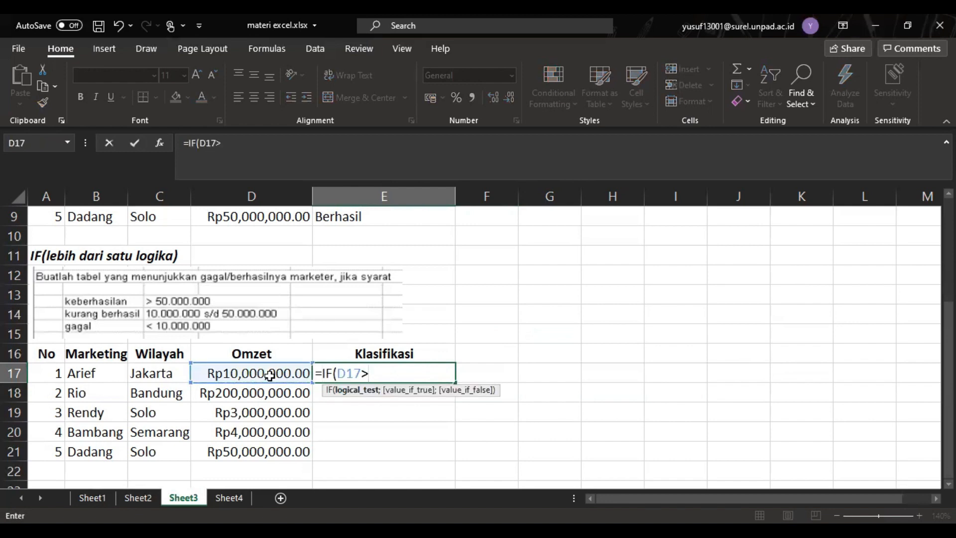
text(50000000)
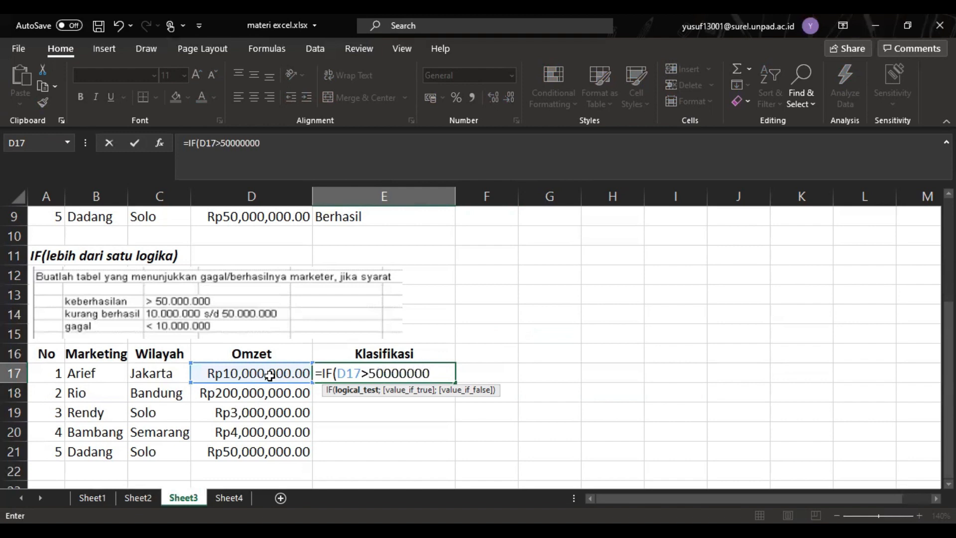
text(;"Berhasil")
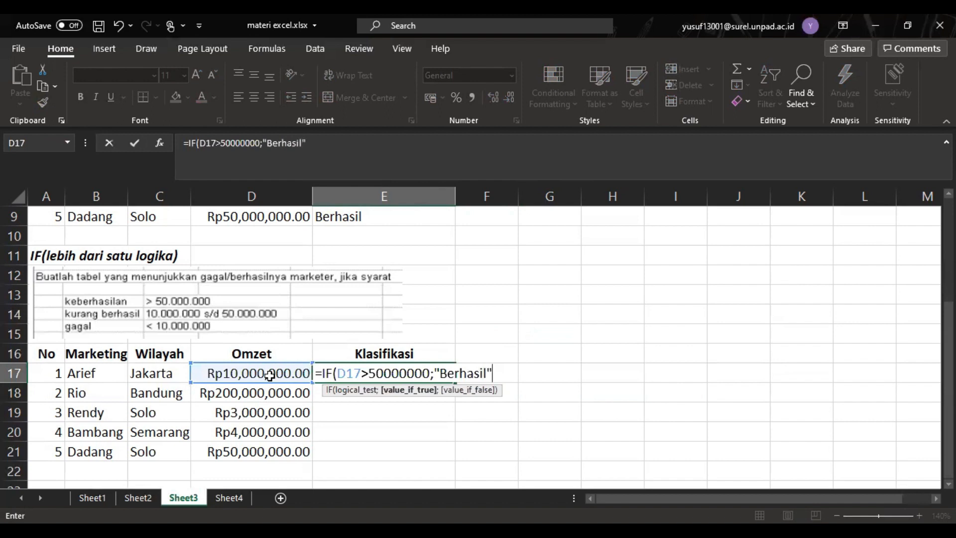
Complete the E17 formula with a nested IF(D17>=10000000;"Kurang Berhasil";"Gagal") as the false result and commit it.
text(;I)
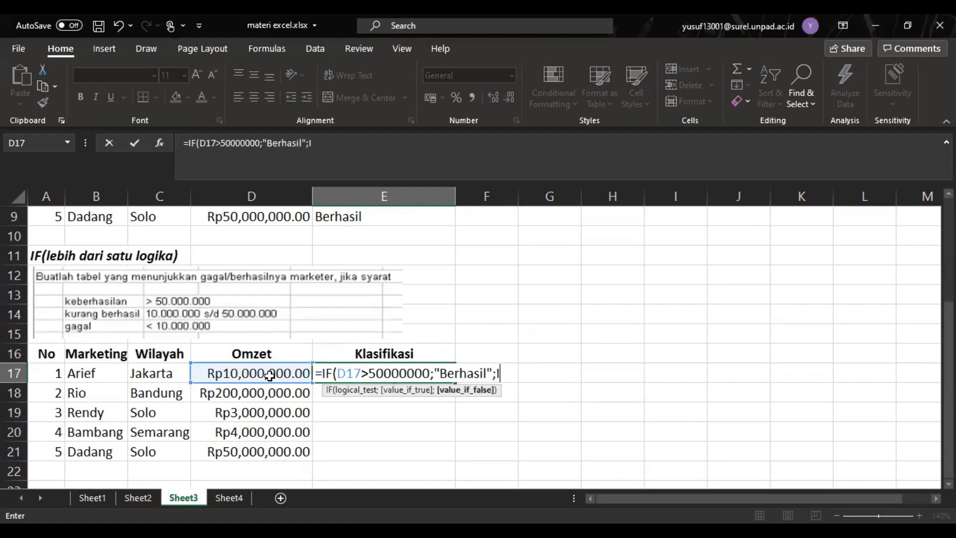
text(F()
click(269, 376)
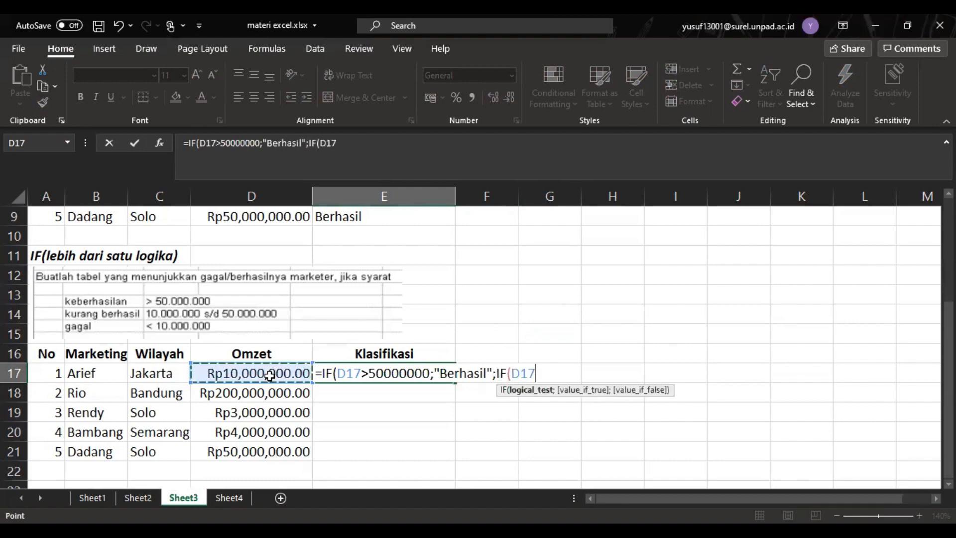
text(>=)
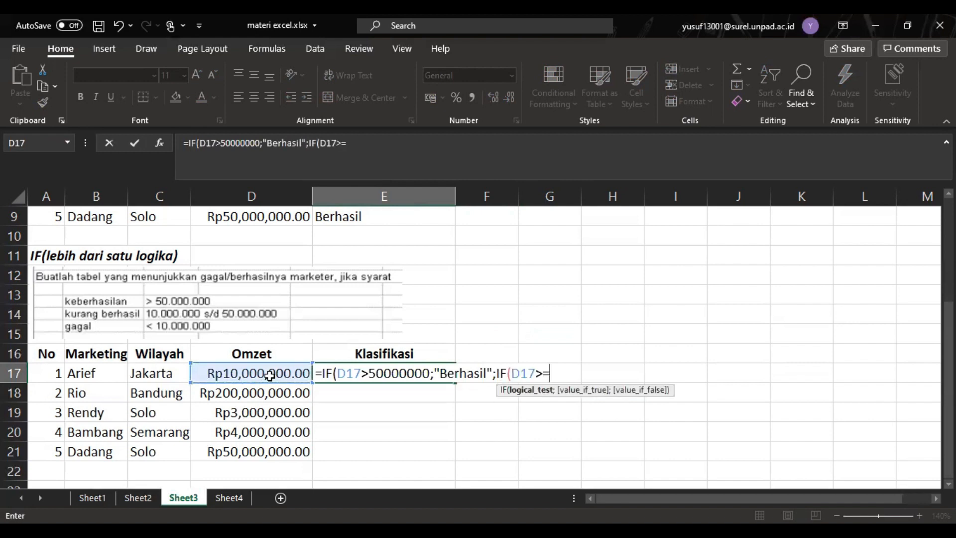
text(10000000)
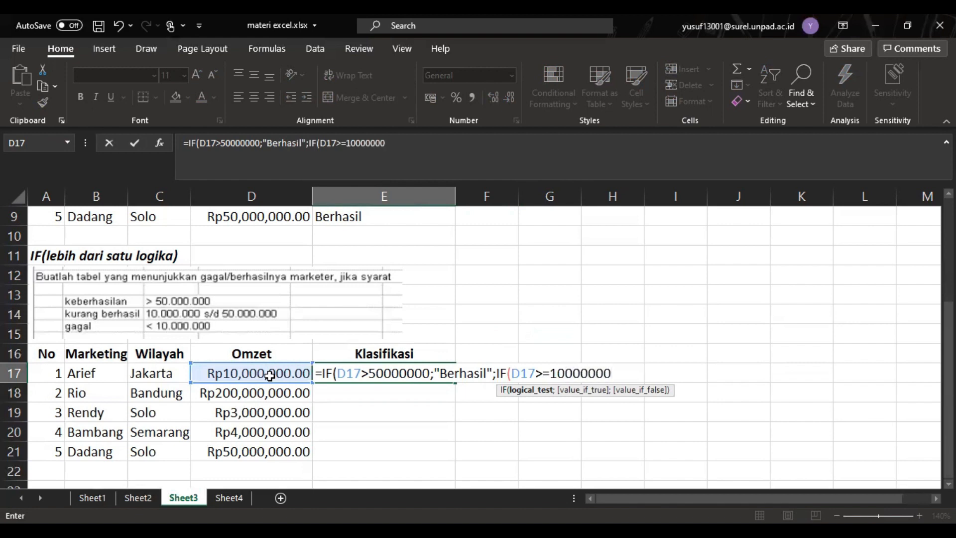
text(;"Ku)
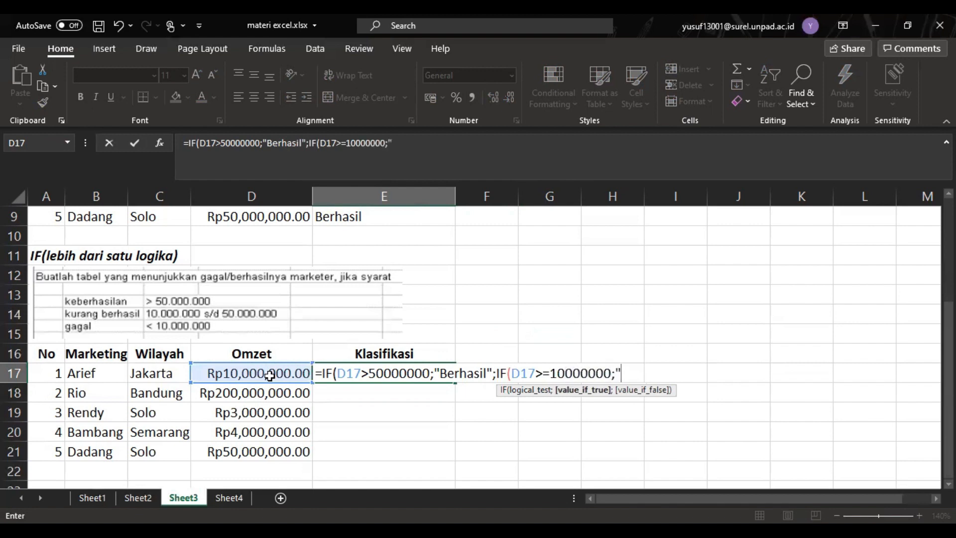
text(rang)
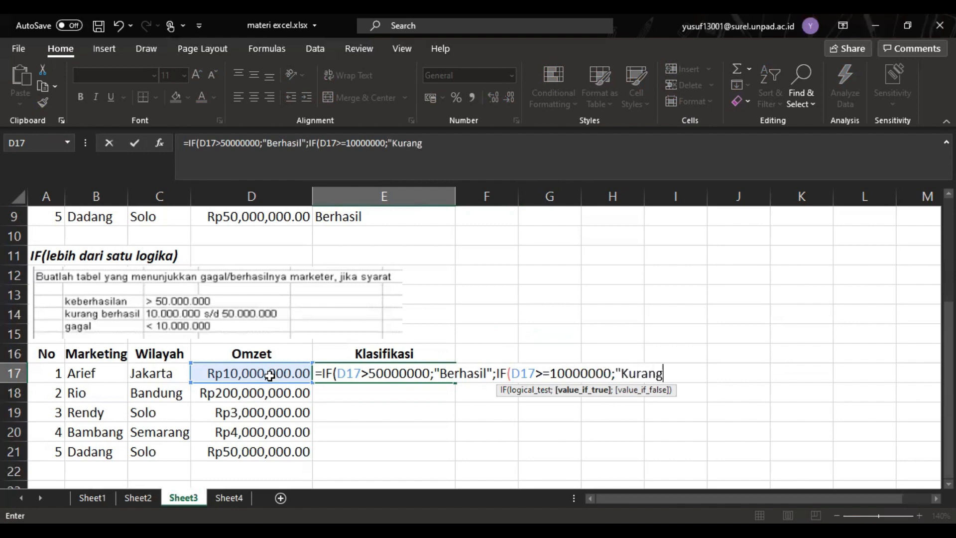
text( Berhasil)
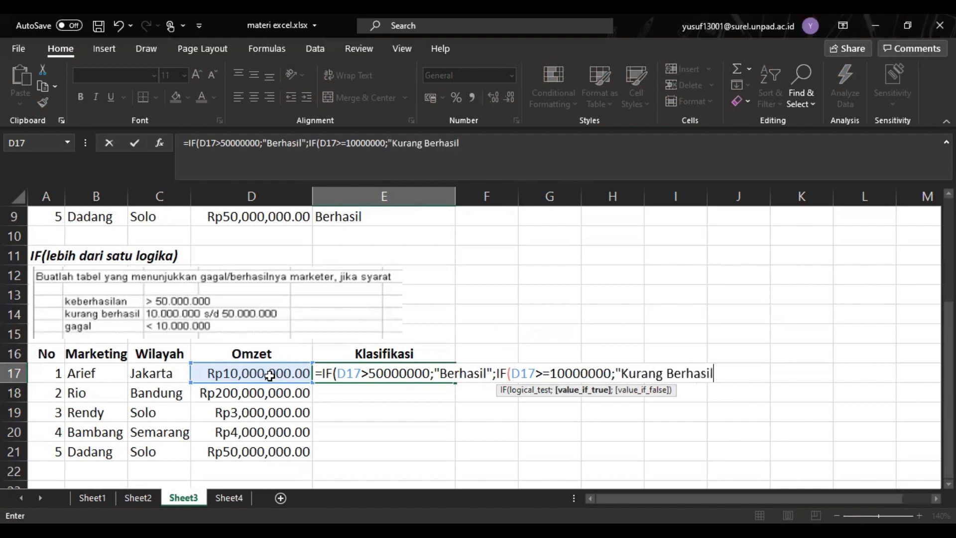
text(";")
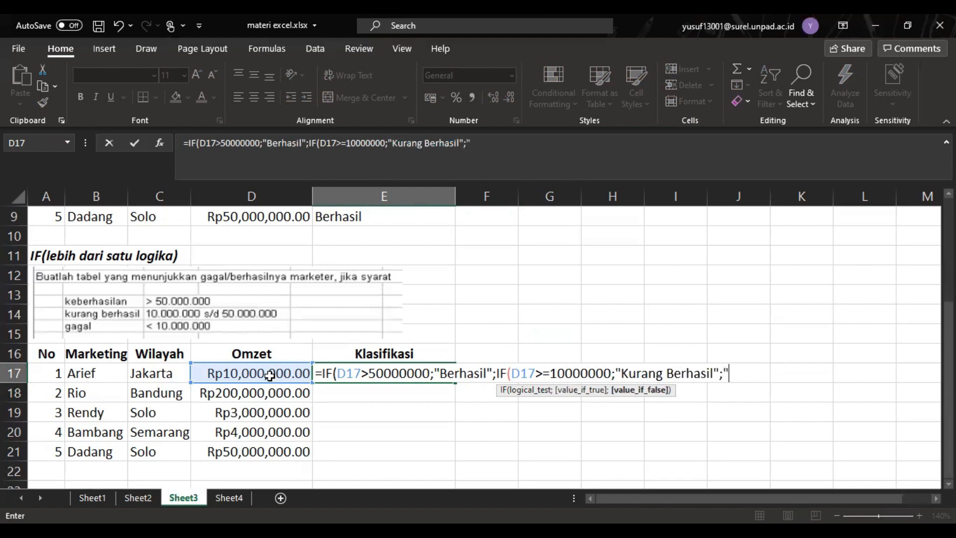
text(Gagal)
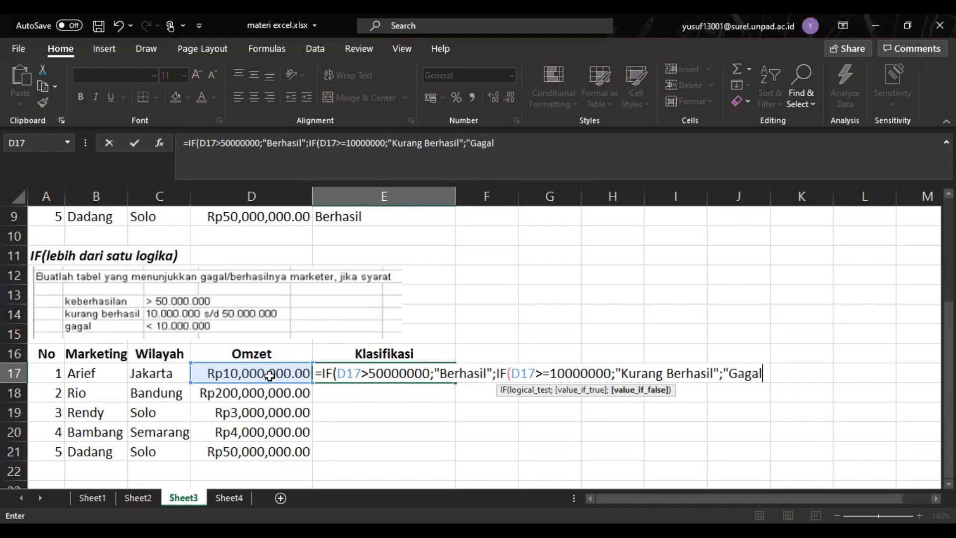
text("))
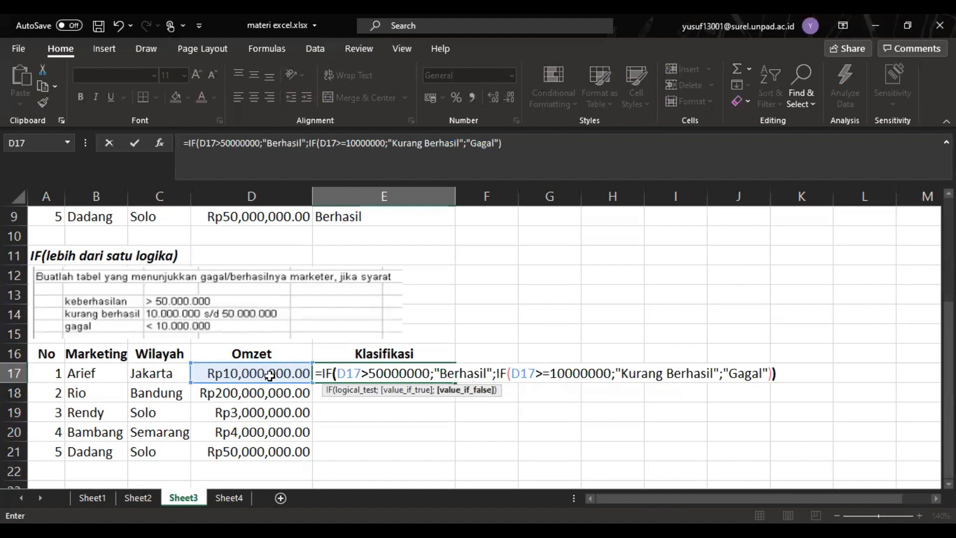
text())
key(Return)
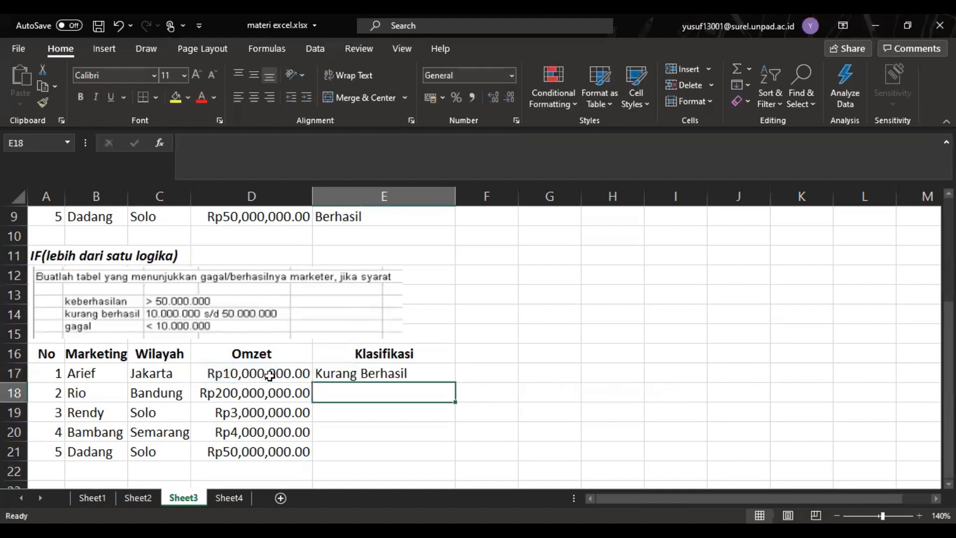
Fill the nested IF formula from E17 down to E21 in the second Klasifikasi column.
click(404, 369)
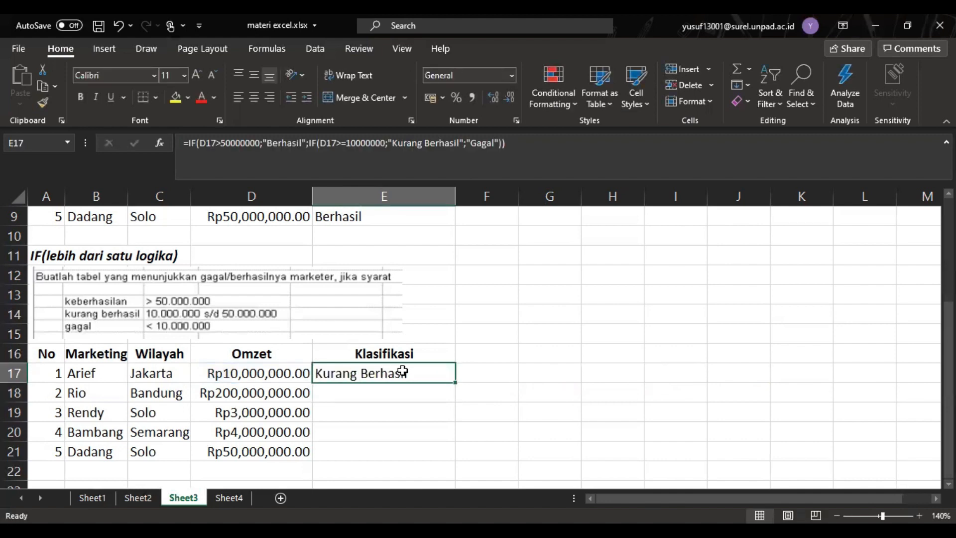
drag(455, 382, 454, 457)
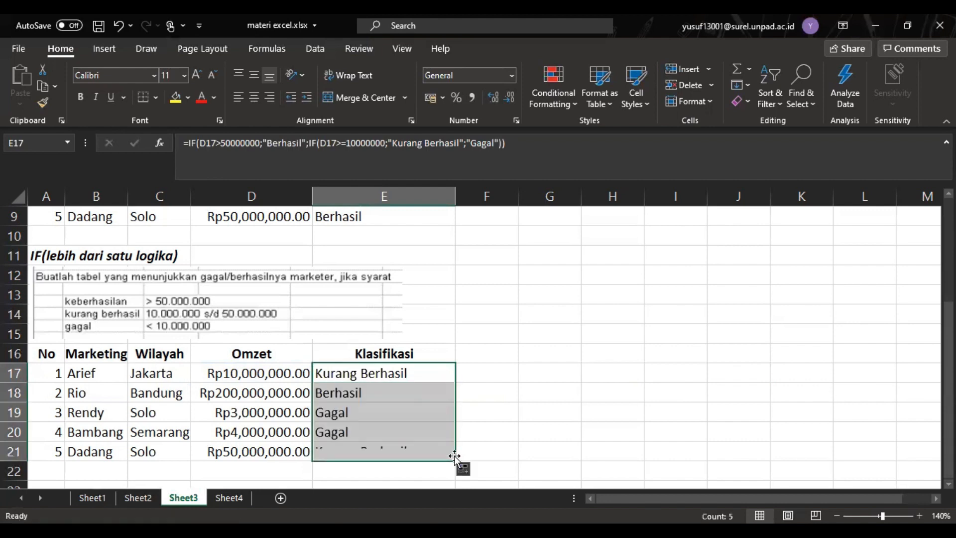
click(110, 375)
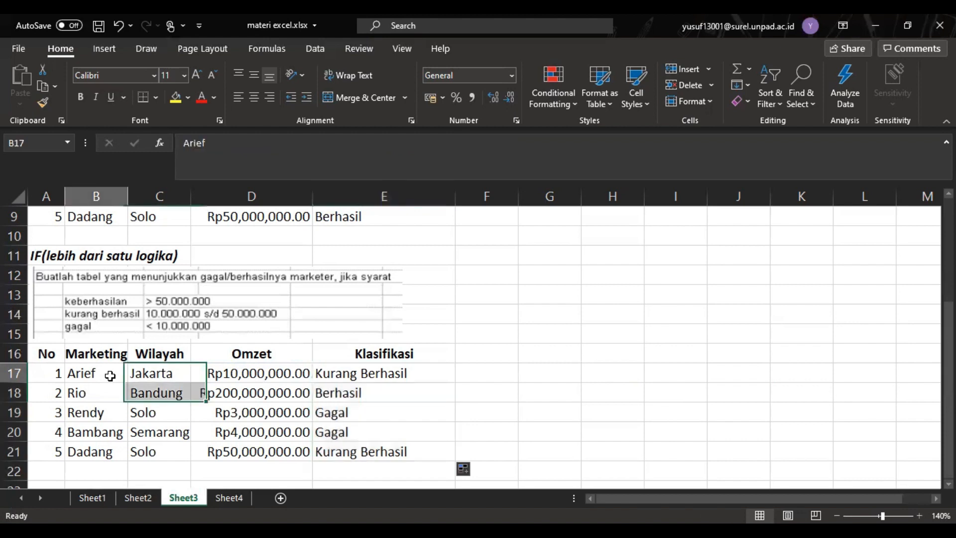
click(111, 395)
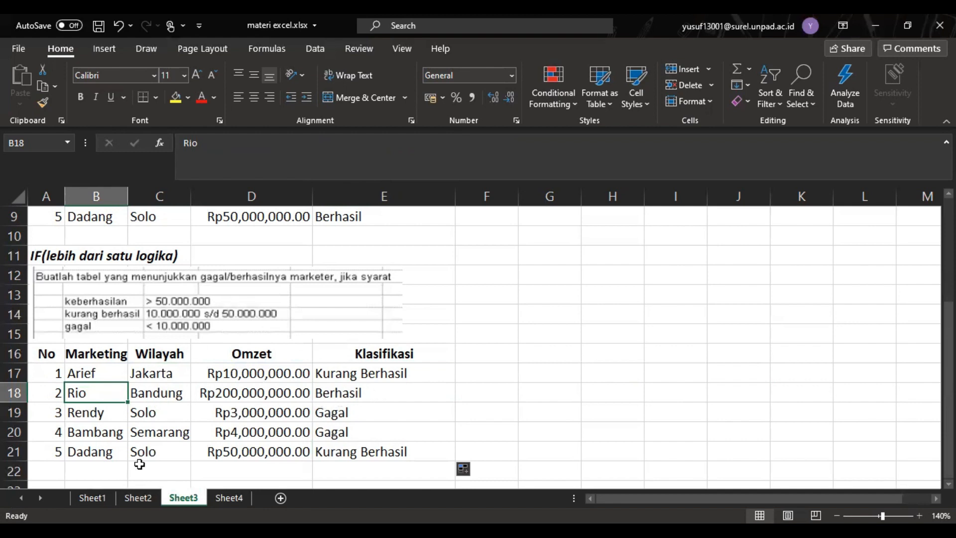
click(82, 417)
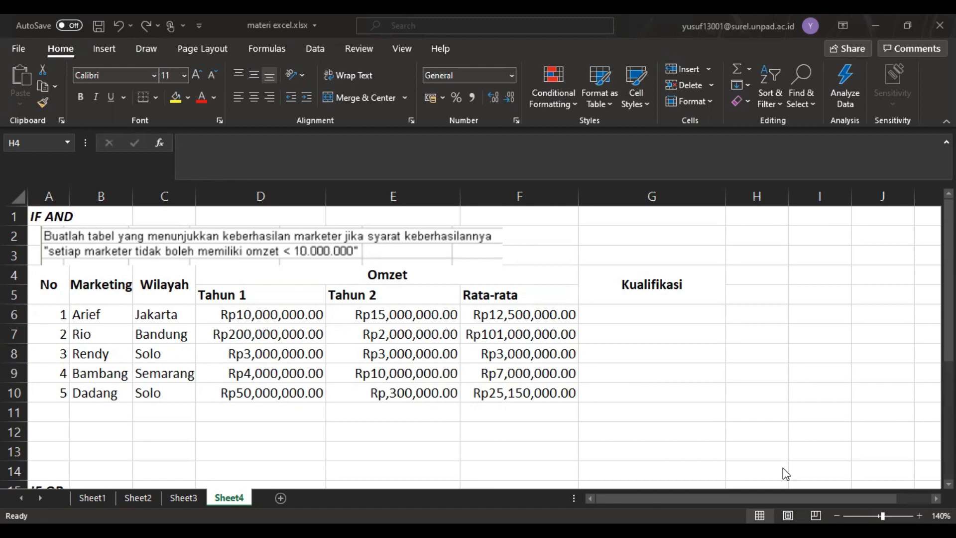
click(54, 295)
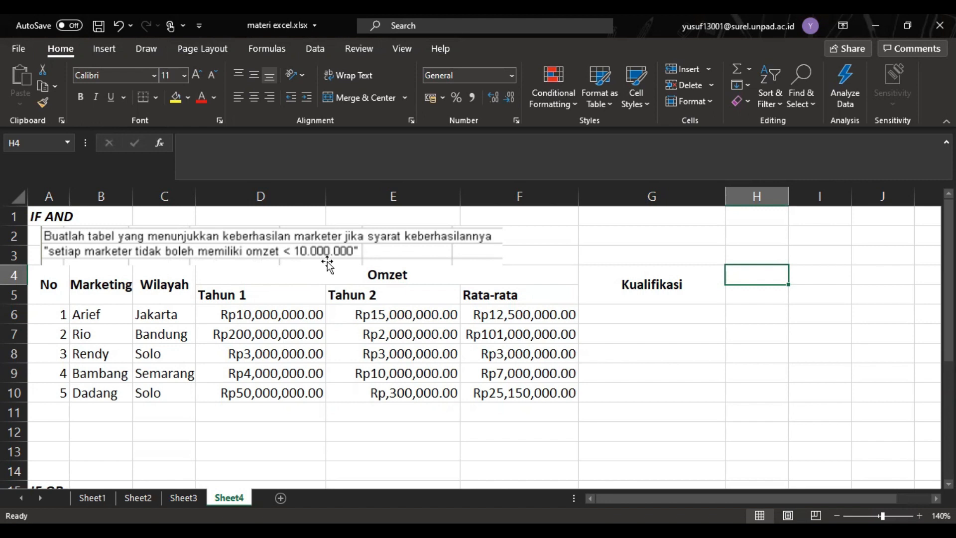
Start an IF(AND( formula in G6 of the IF AND table with D6>=10000000 as its first condition.
click(654, 311)
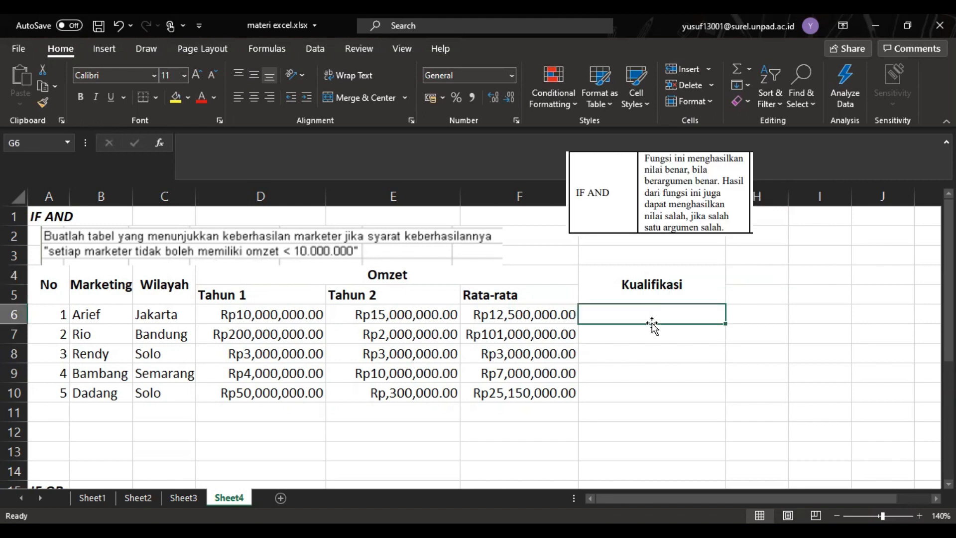
text(=I)
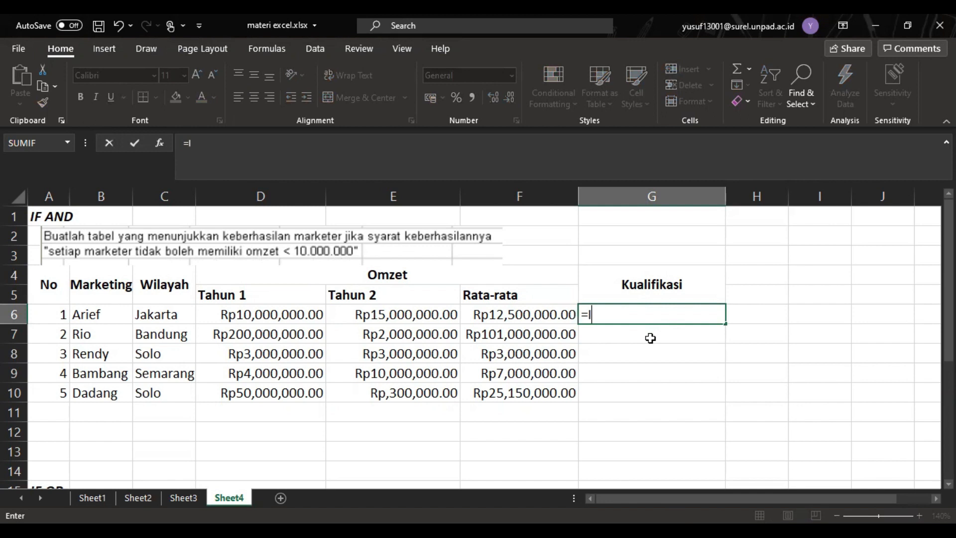
text(F(AND()
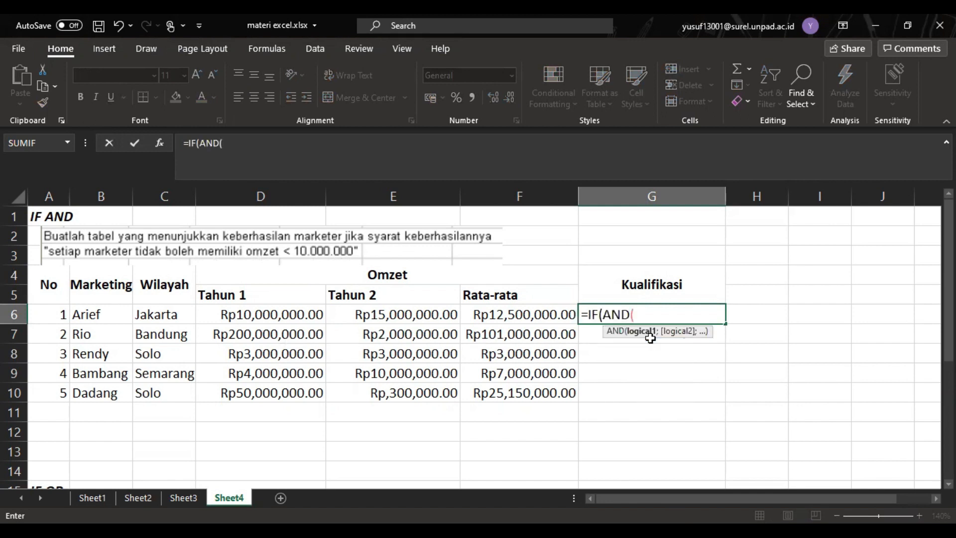
click(278, 317)
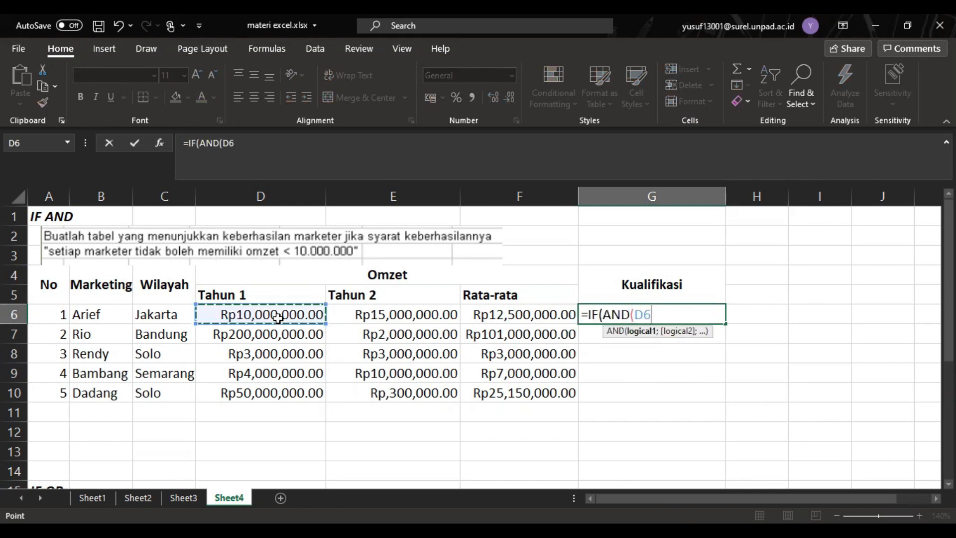
text(>=10000000;)
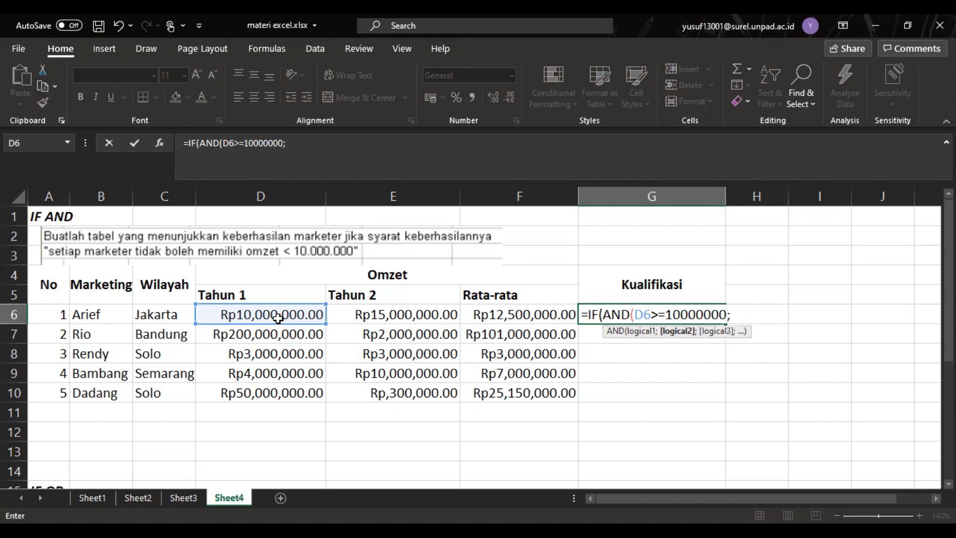
Add E6>=10000000 and F6>=10000000 as further AND conditions in the G6 formula and close the AND function.
click(369, 319)
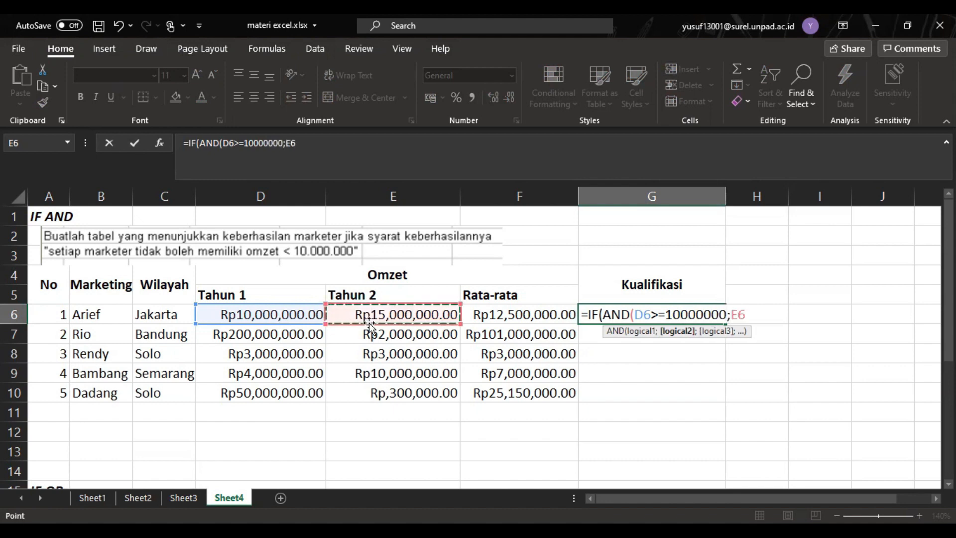
text(>=1000)
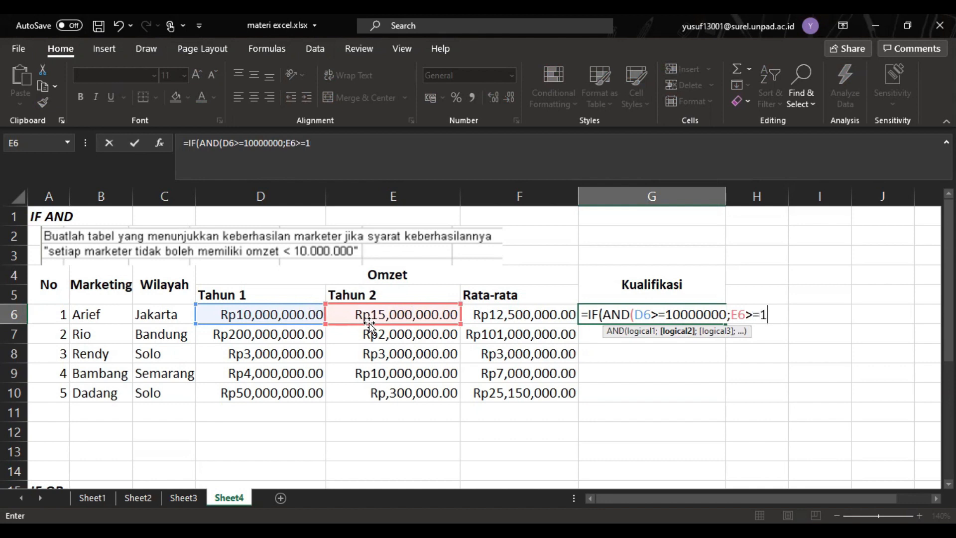
text(0000)
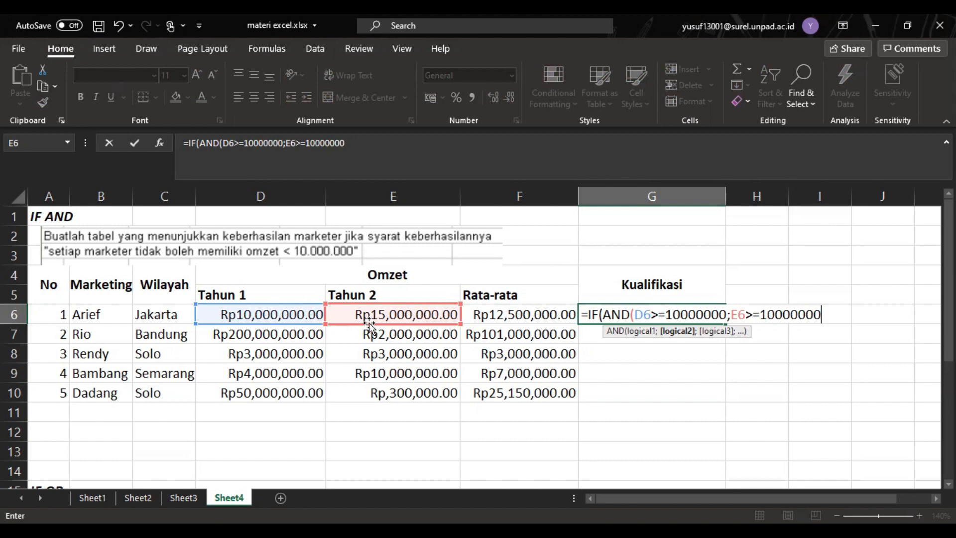
text(;)
click(505, 315)
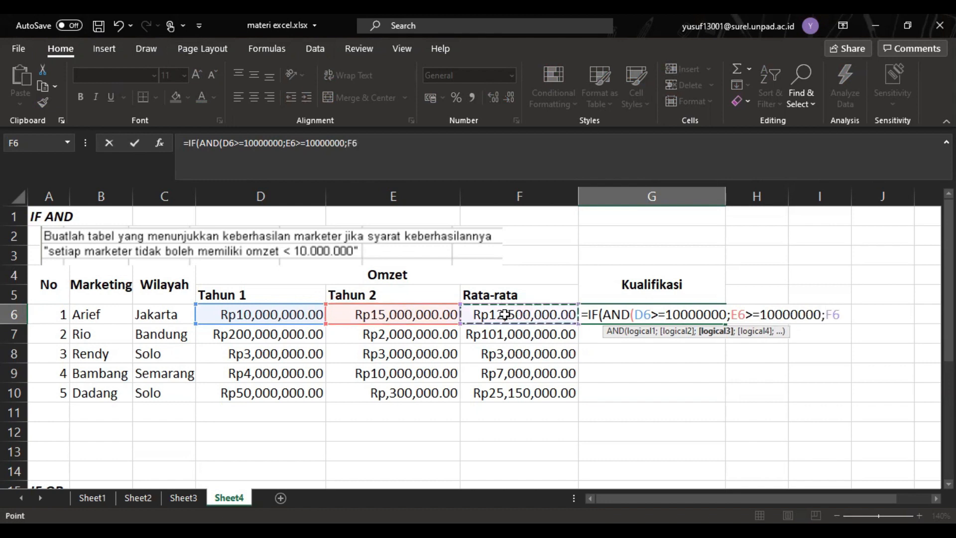
text(>=1)
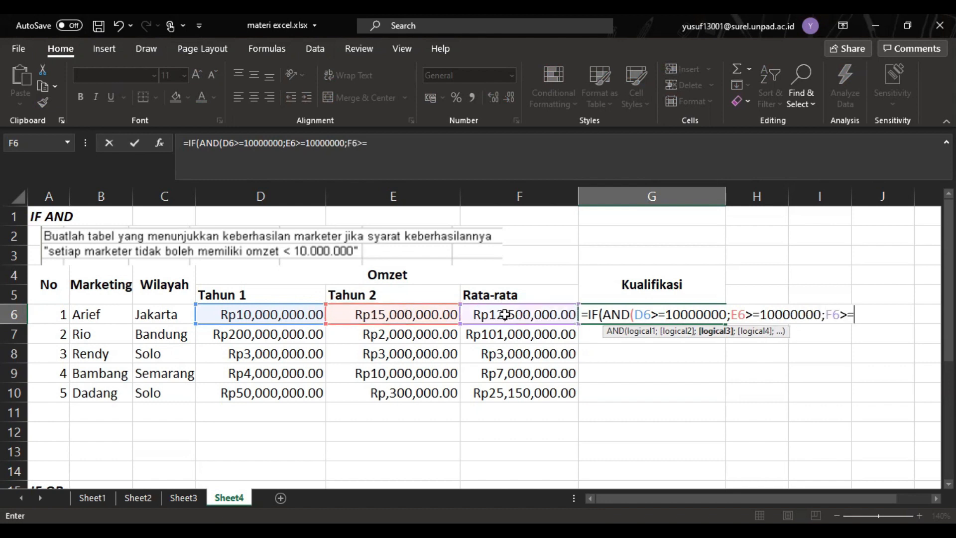
text(0000000)
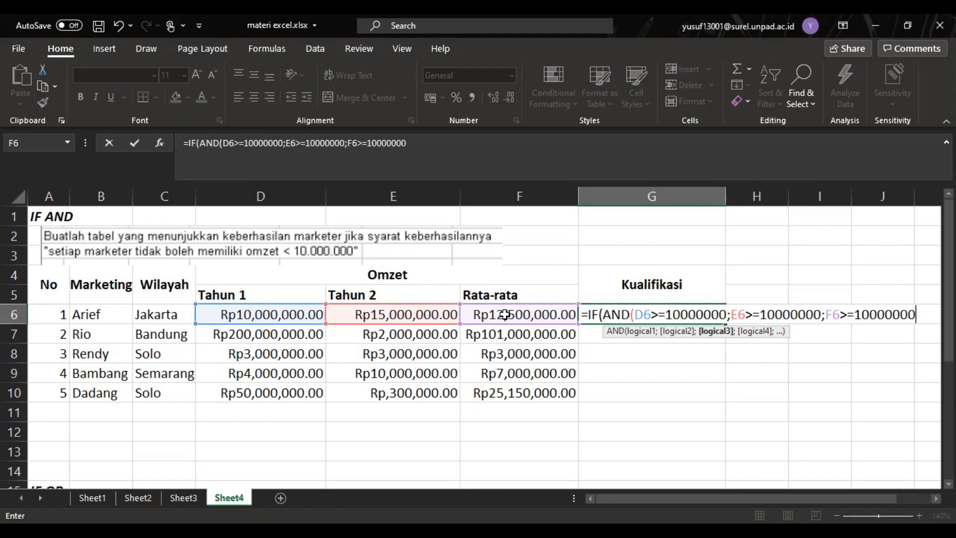
text())
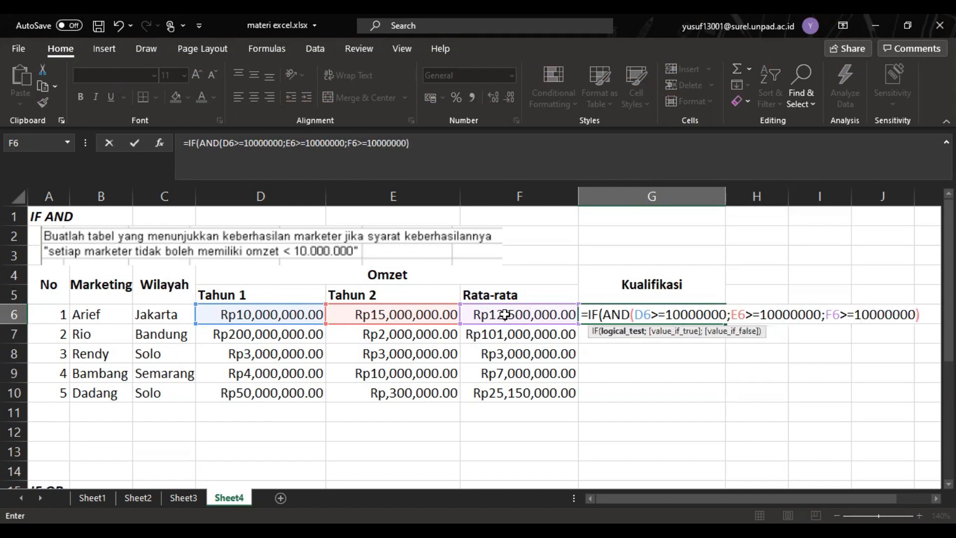
Complete the G6 formula with "Berhasil" as the true result and "Gagal" as the false result, and commit it.
text(;"Berhasil")
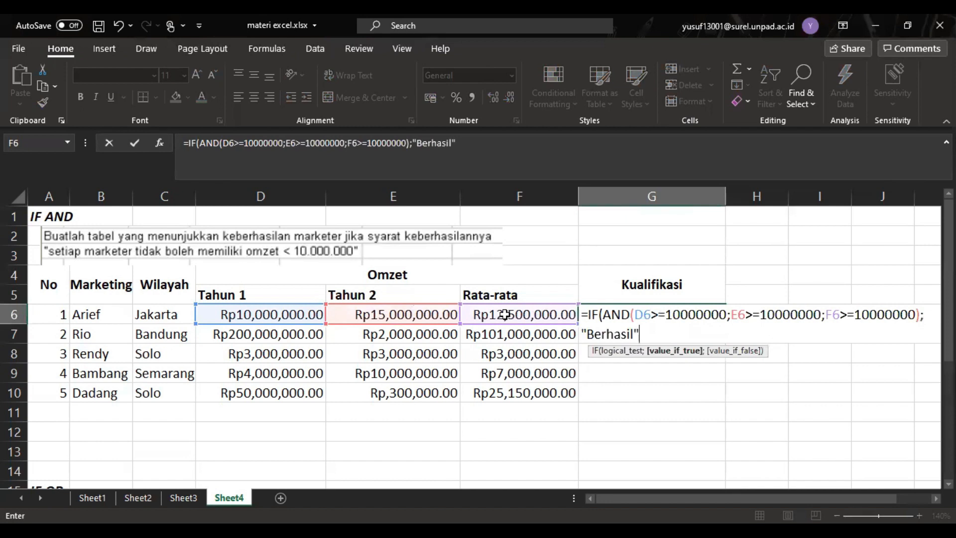
text(;")
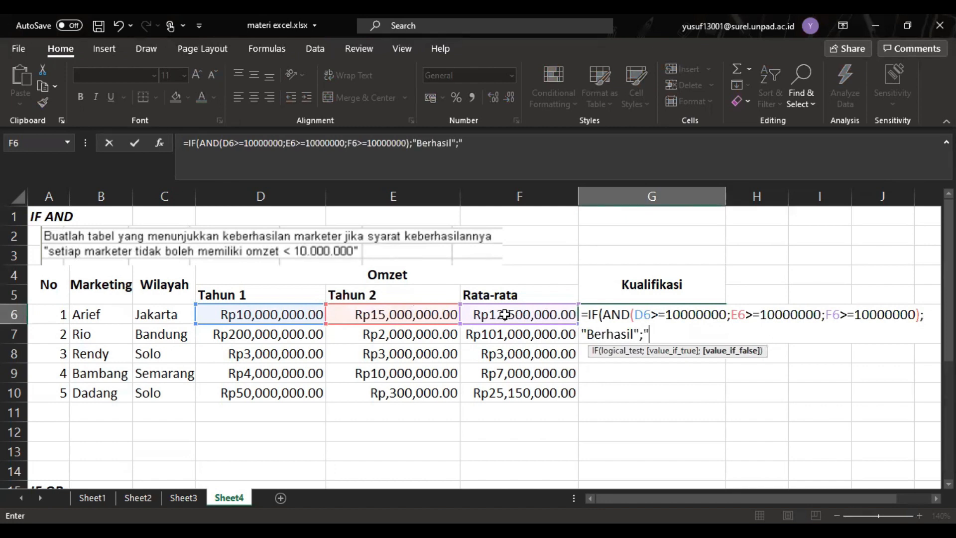
text(Gagal))
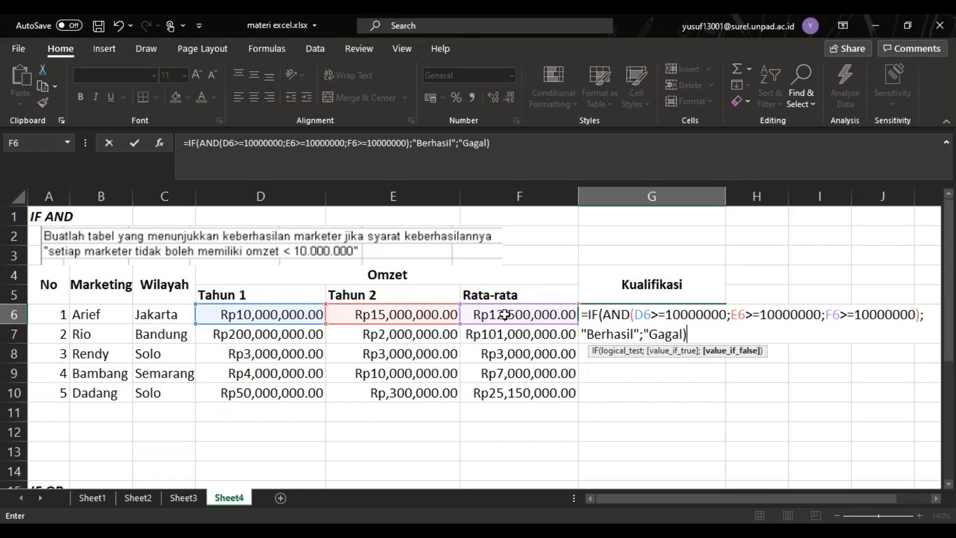
key(BackSpace)
text("))
key(Return)
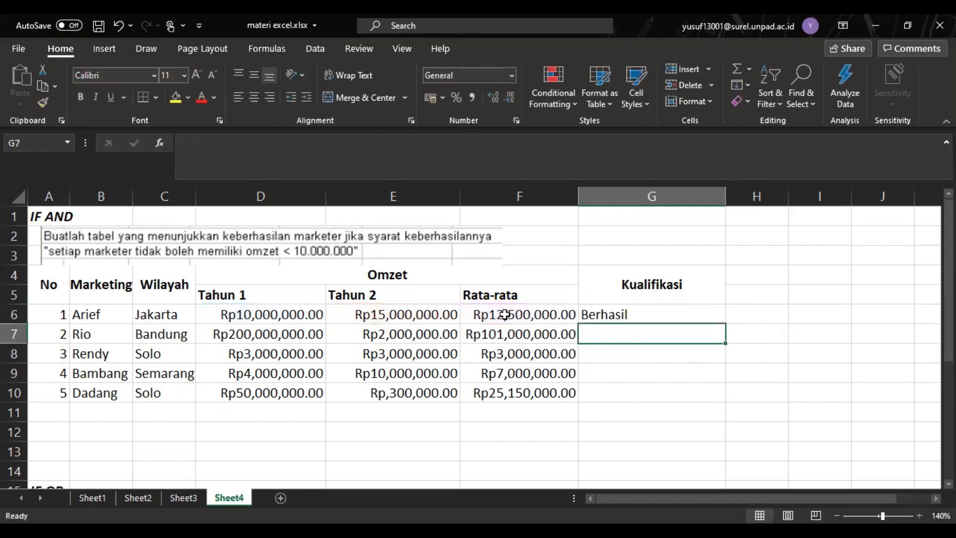
Fill the IF AND formula from G6 down to G10 in the Kualifikasi column and review the rows.
click(682, 315)
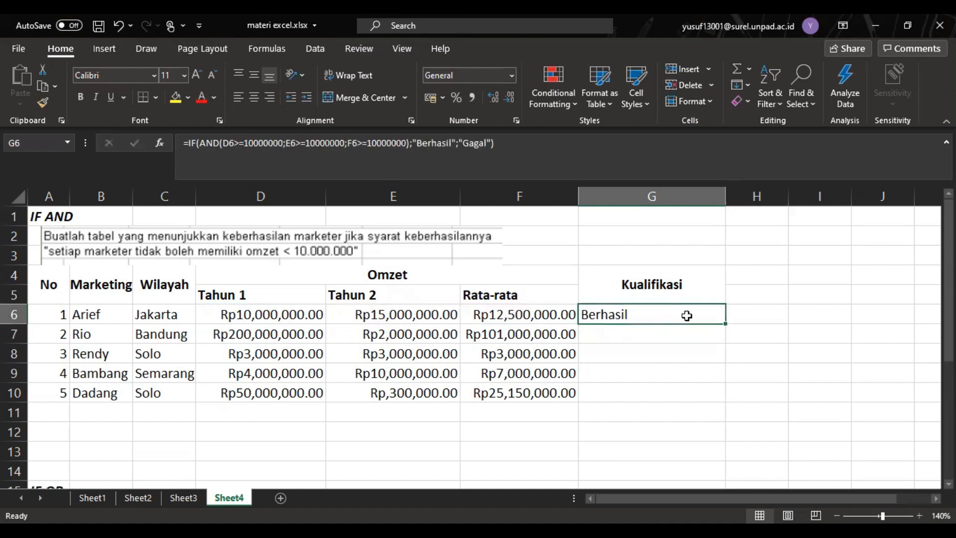
drag(727, 326, 724, 397)
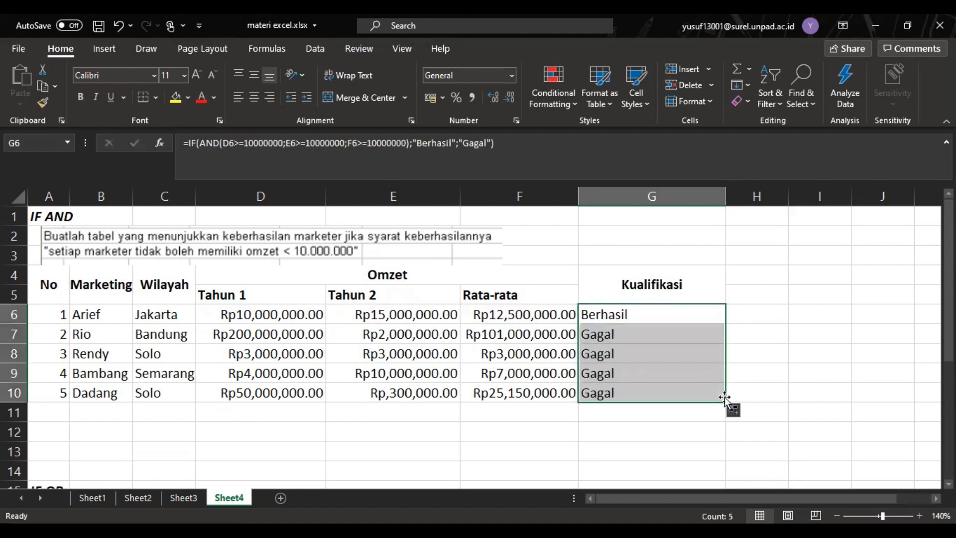
click(468, 426)
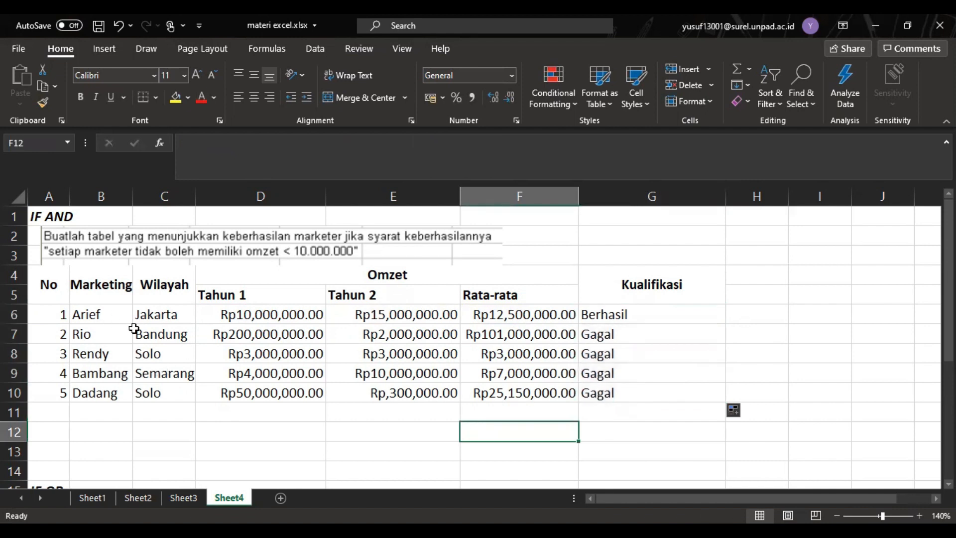
click(121, 308)
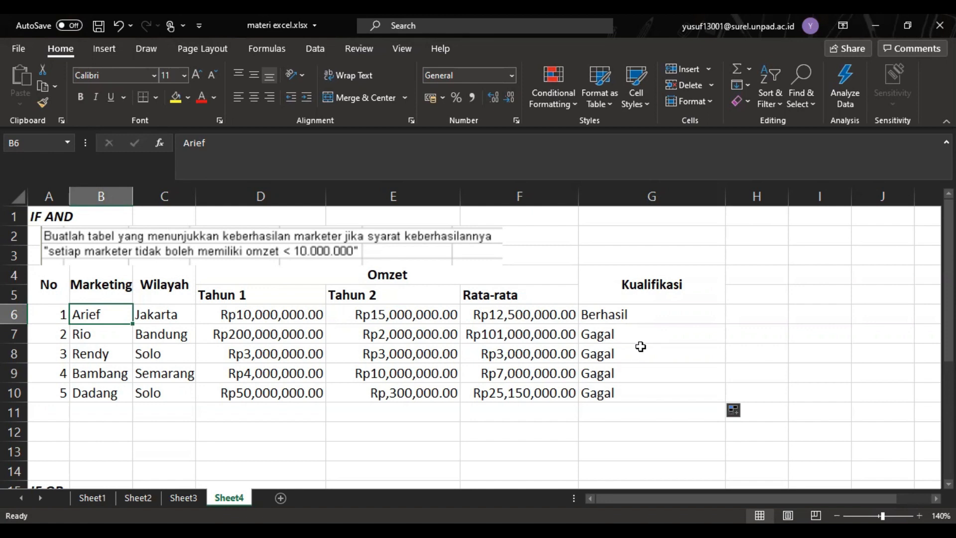
Start an IF(OR( formula in G20 of the IF OR table with D20>=50000000 as its first condition.
scroll(641, 344, down, 5)
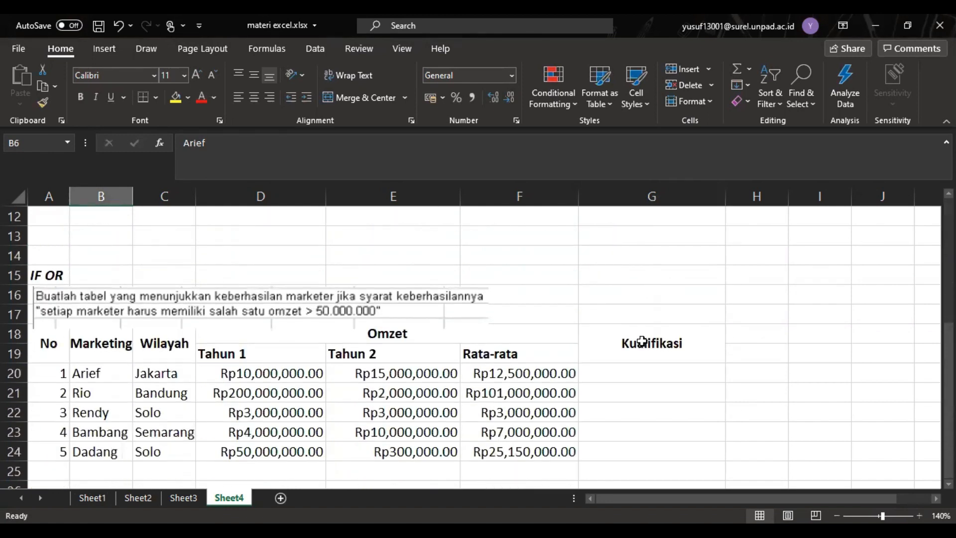
scroll(642, 341, down, 1)
scroll(642, 341, up, 1)
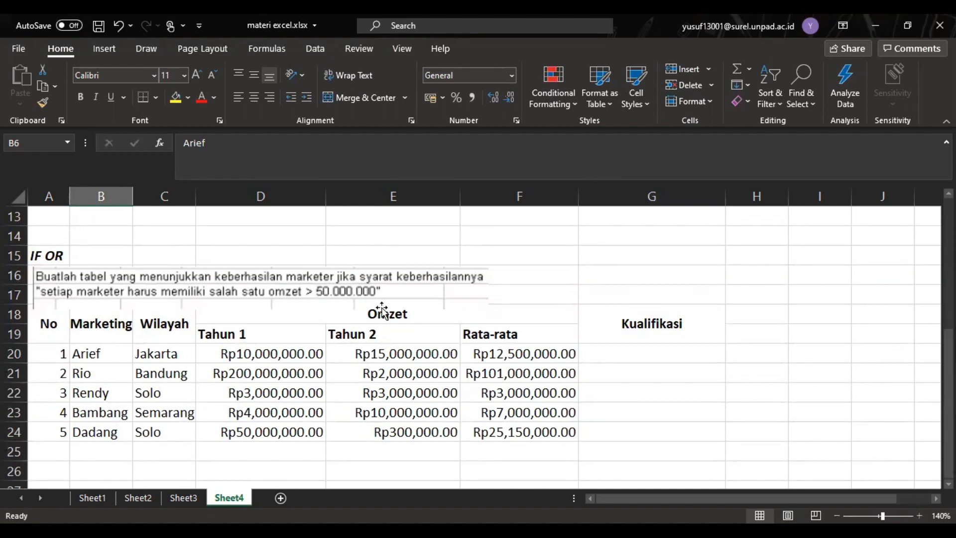
click(633, 354)
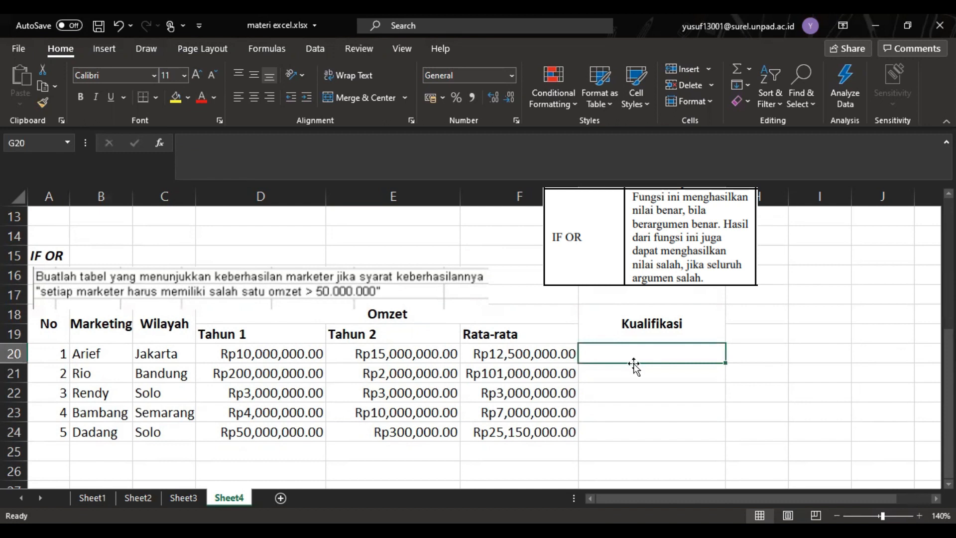
text(=)
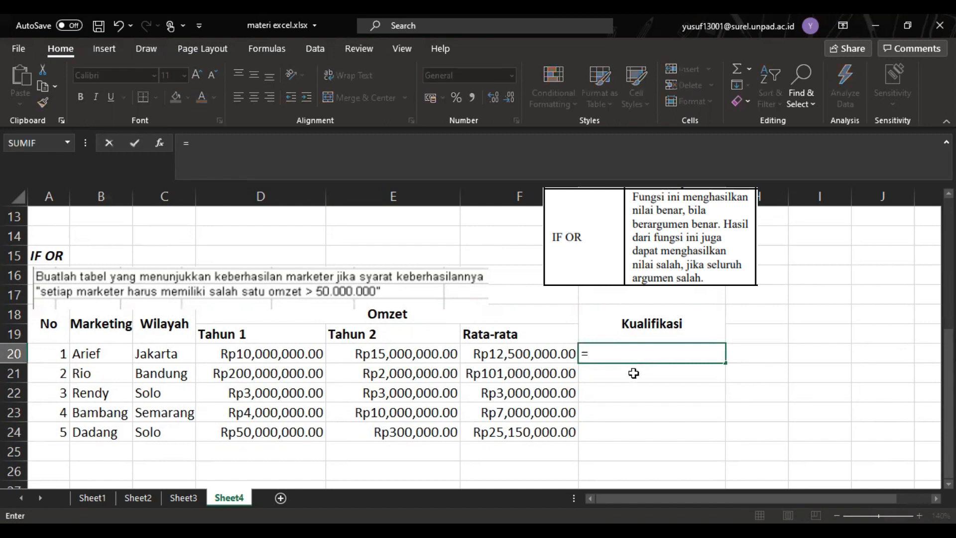
text(IF)
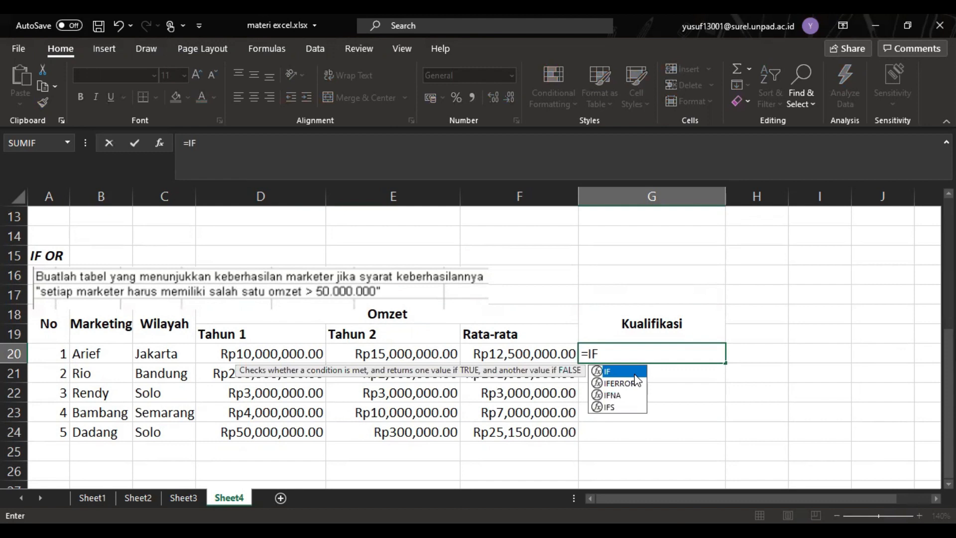
text((OR()
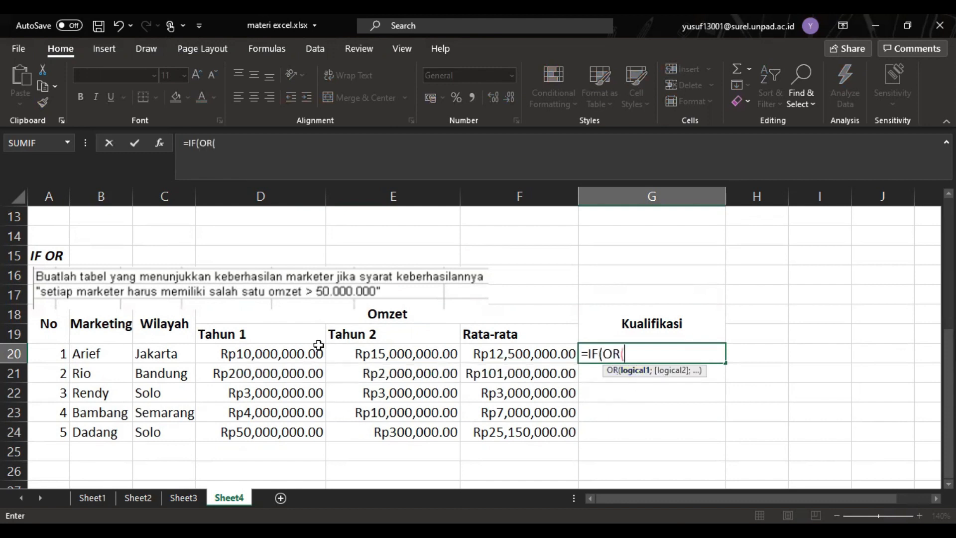
click(259, 357)
text(>)
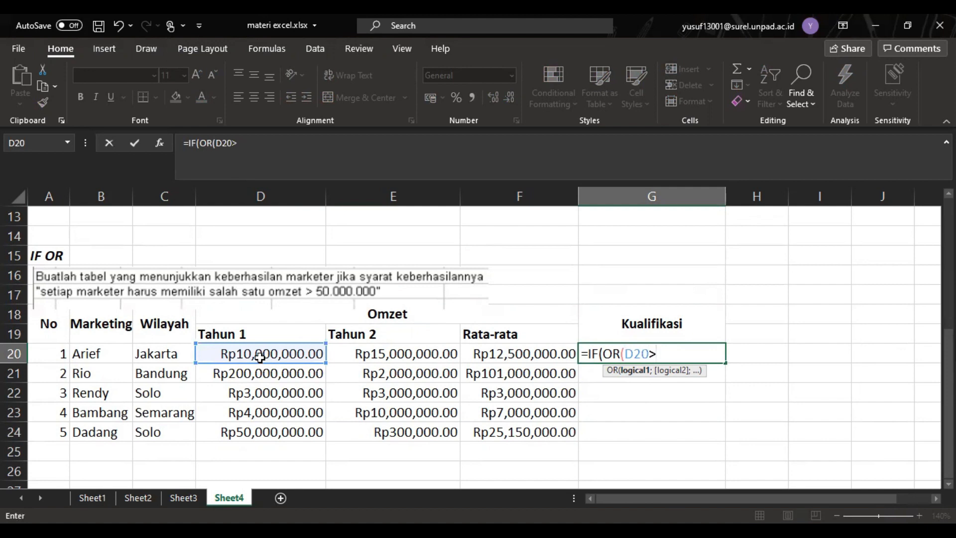
text(=50000000)
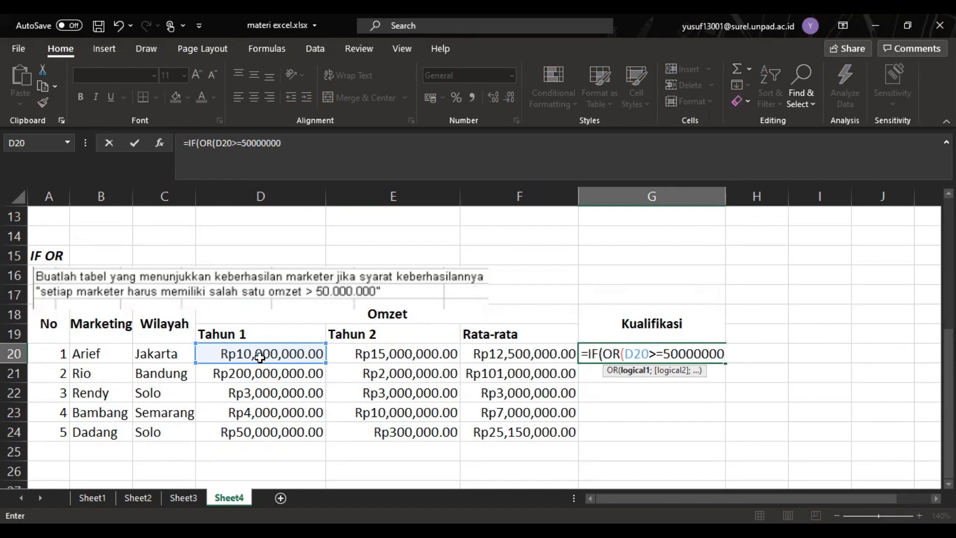
text(;)
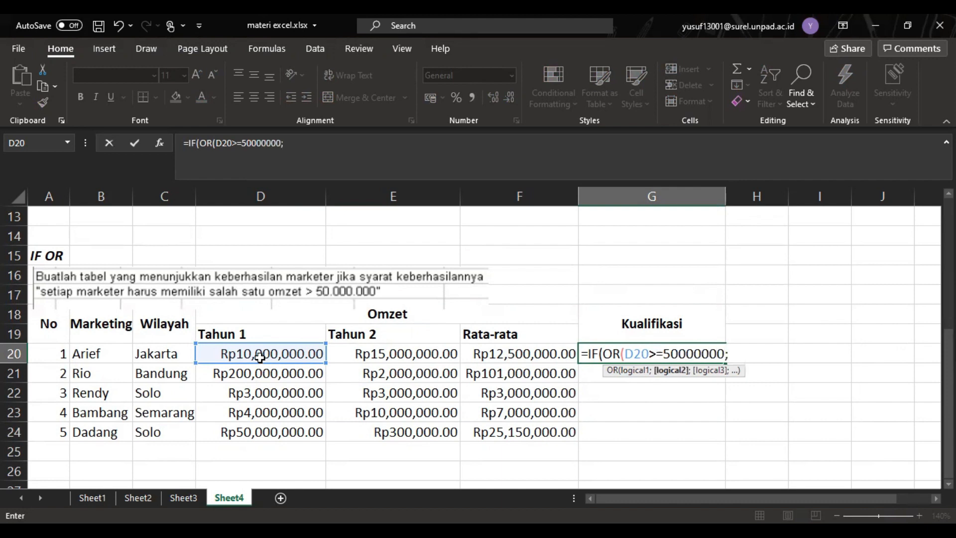
Add E20>=50000000 and F20>=50000000 as further OR conditions in the G20 formula and close the OR function.
click(346, 357)
text(>=500)
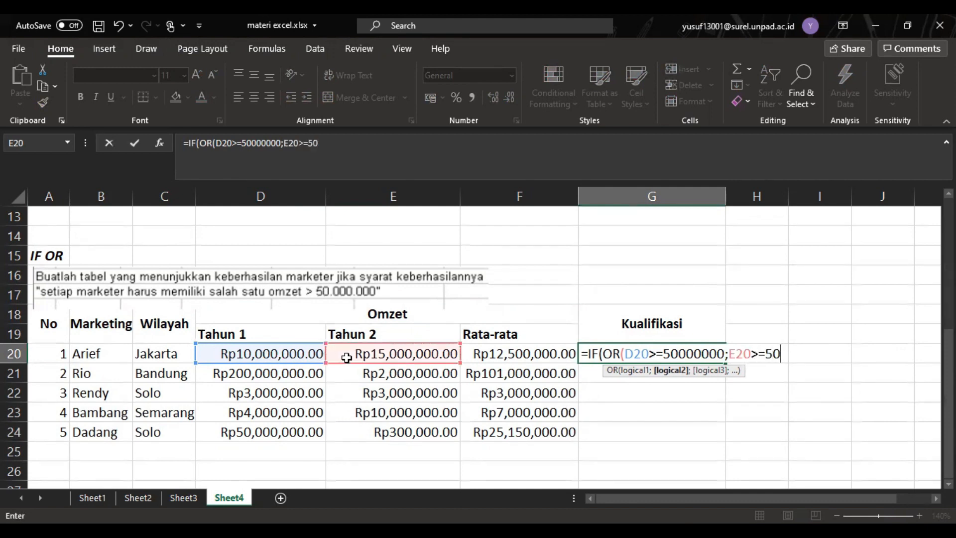
text(00000)
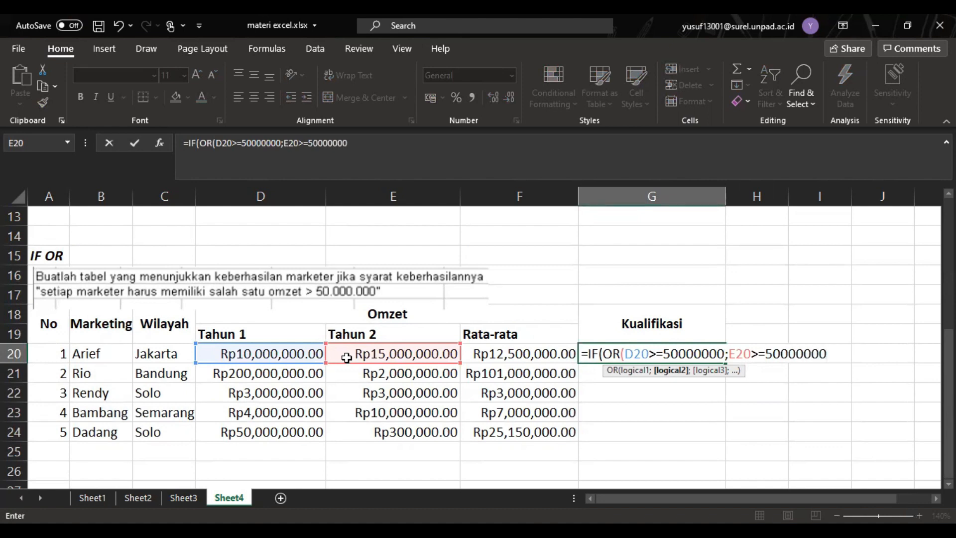
text(;)
click(487, 352)
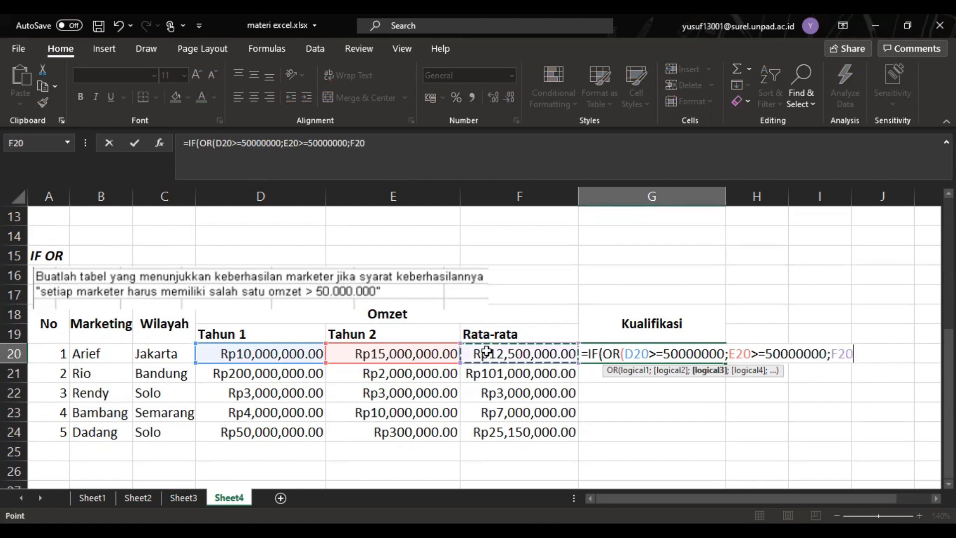
text(>=50000000)
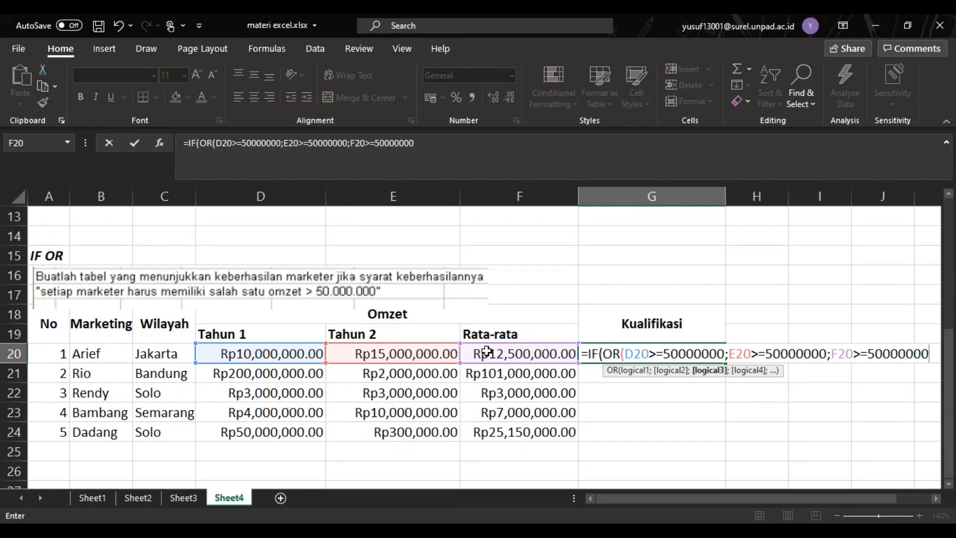
text();)
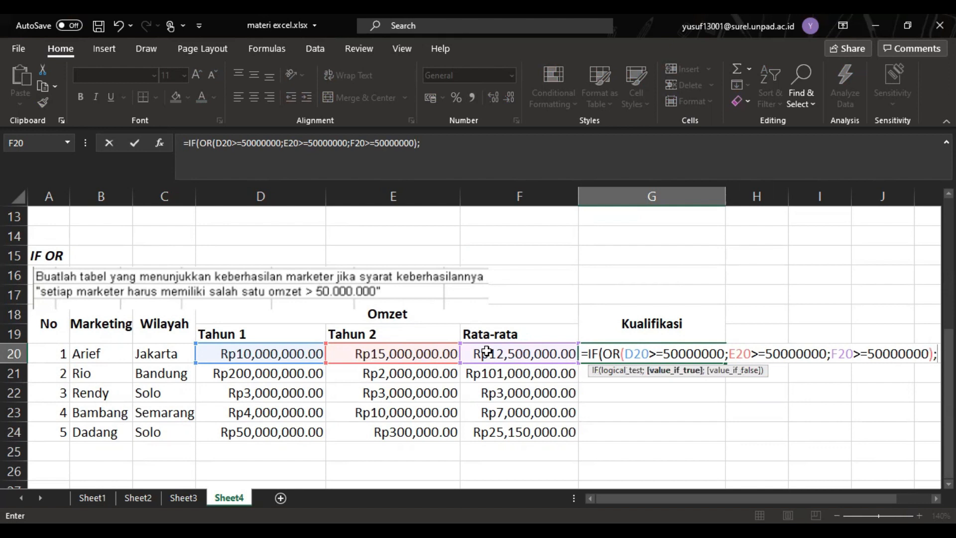
Complete the G20 formula with "Berhasil" as the true result and "Gagal" as the false result, and commit it.
text("Ber)
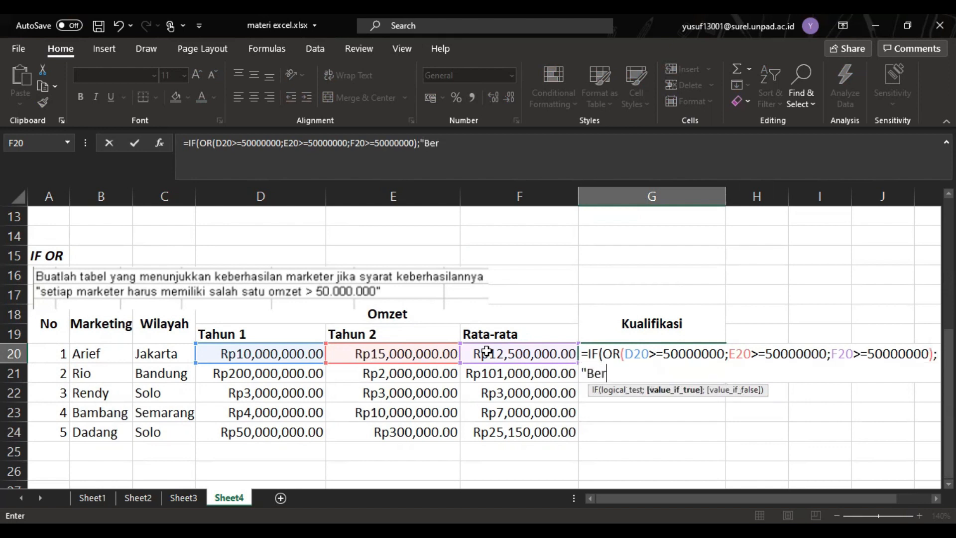
text(hasil";)
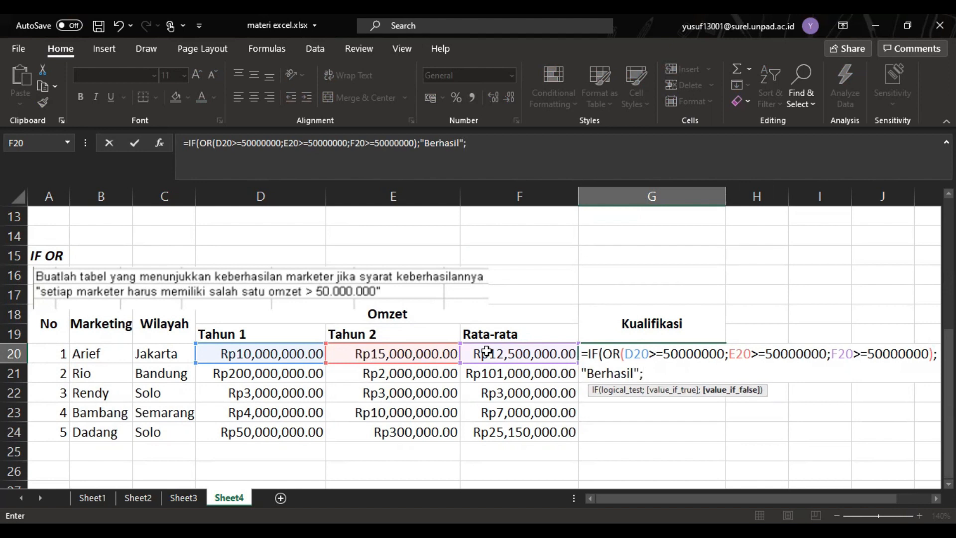
text("Gaga)
text(l")
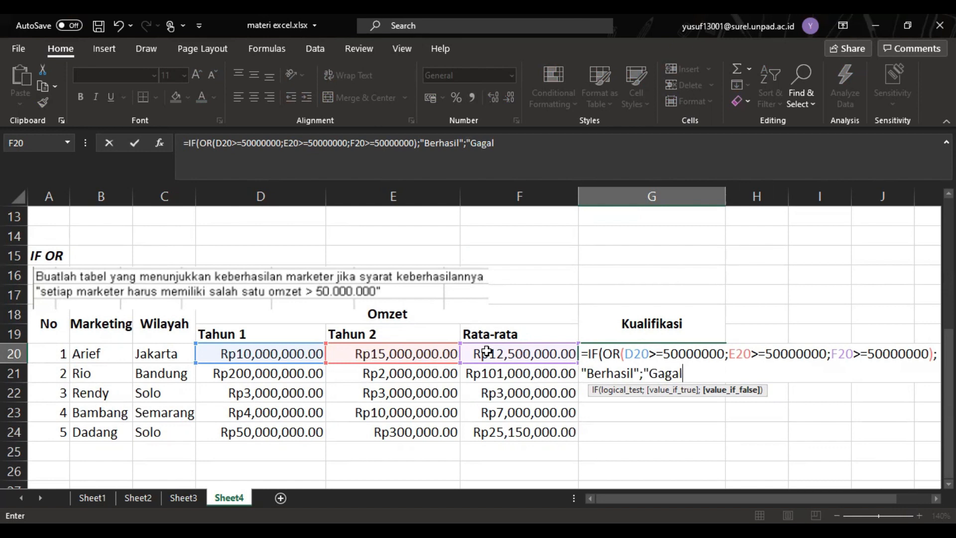
text())
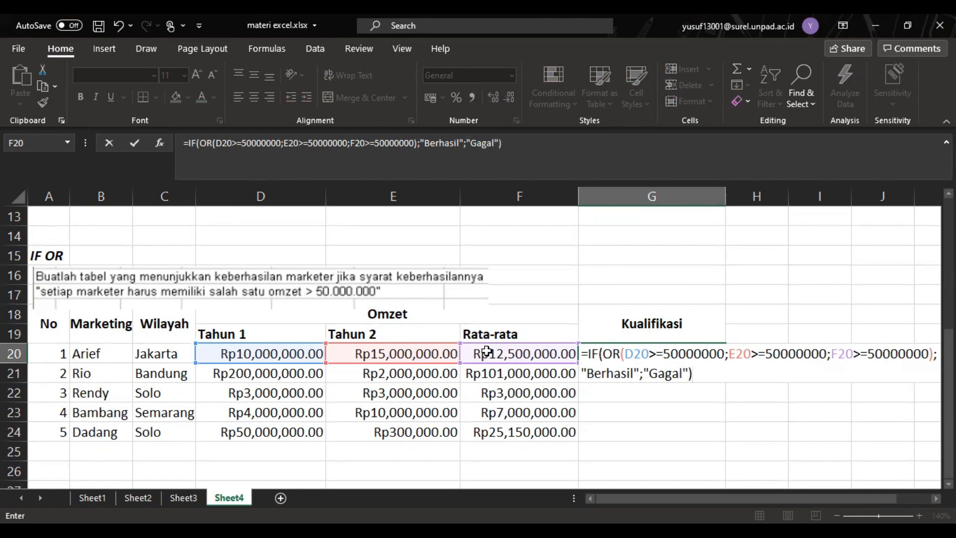
key(Return)
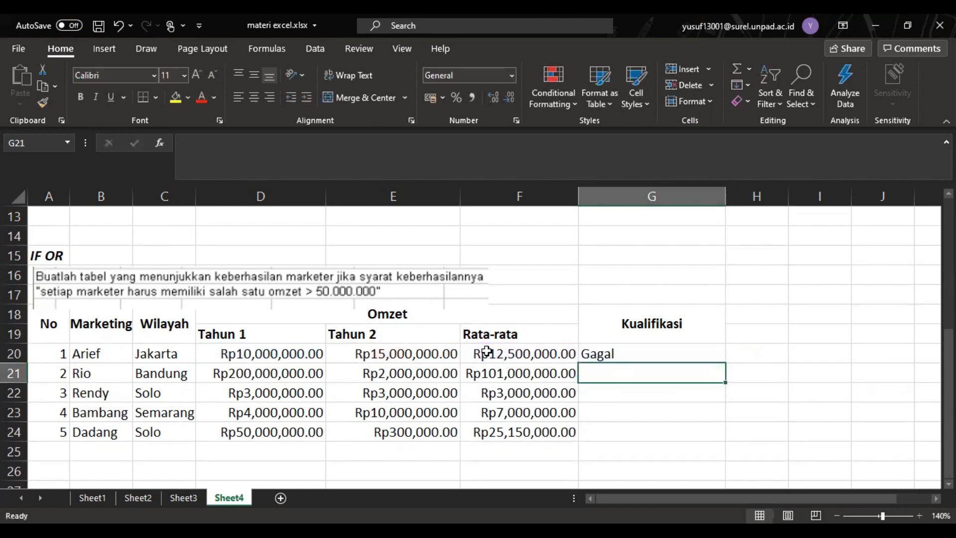
Fill the IF OR formula from G20 down to G24 in the Kualifikasi column and review the Omzet values behind it.
click(680, 355)
drag(726, 362, 725, 438)
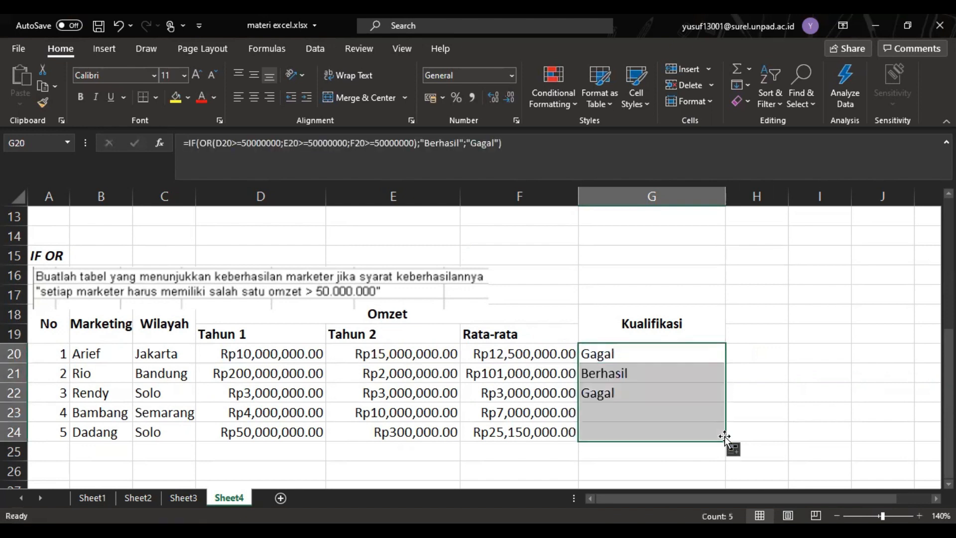
click(783, 395)
click(120, 356)
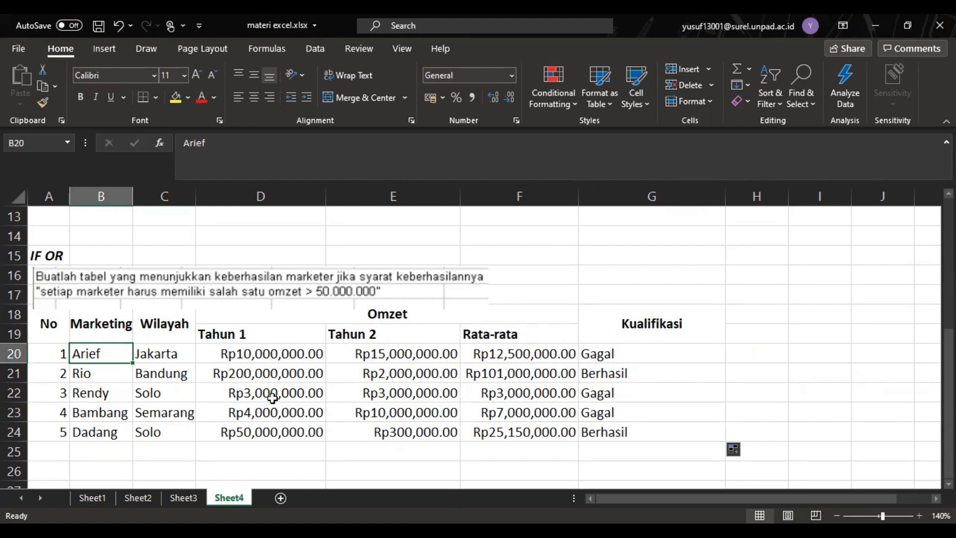
click(253, 381)
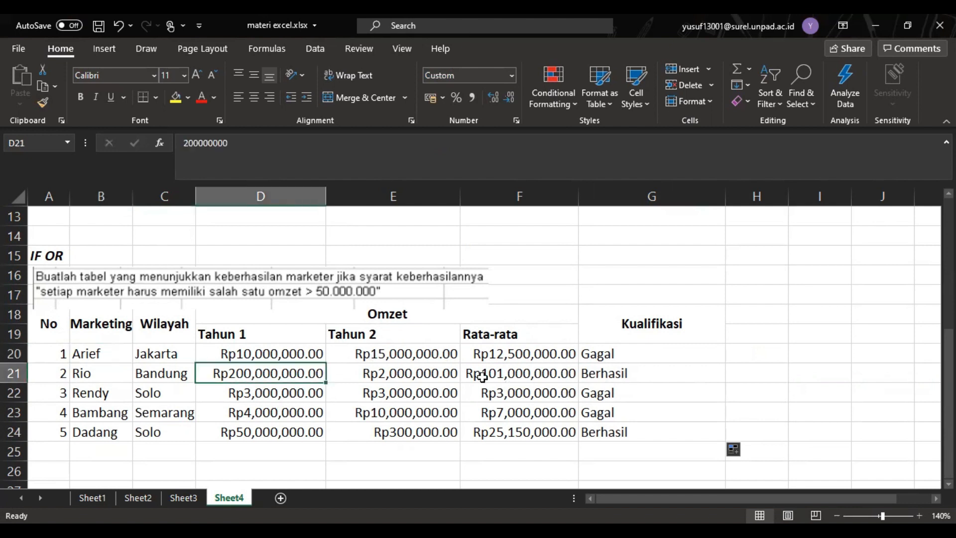
click(511, 377)
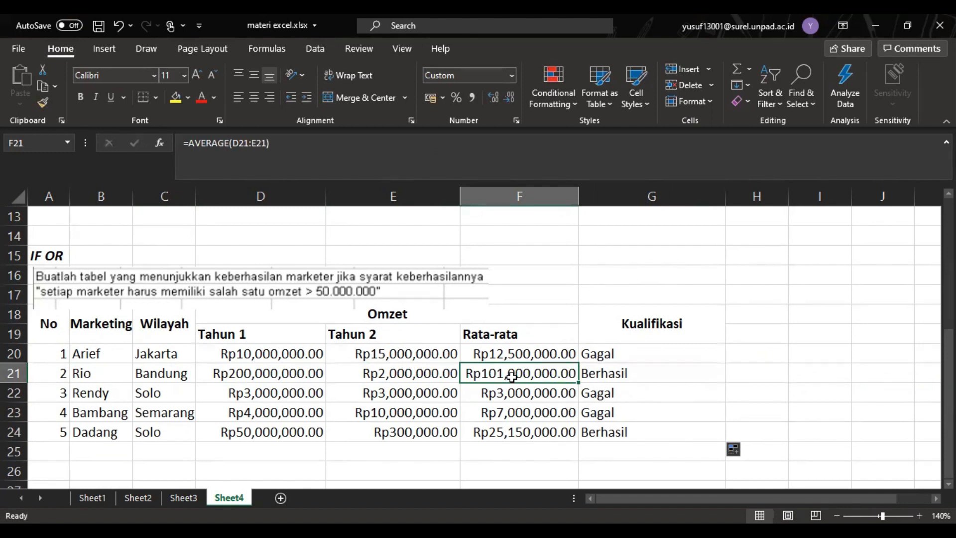
click(799, 352)
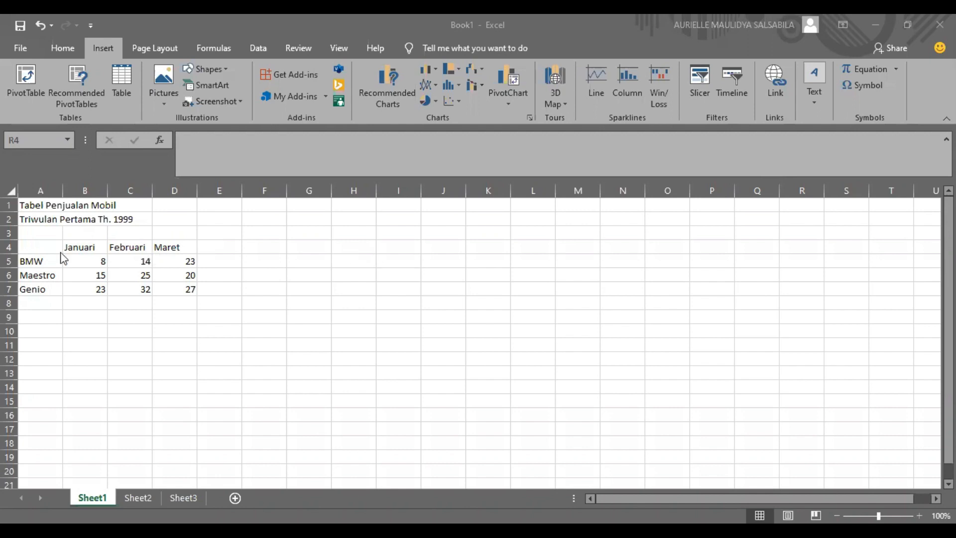
Insert a Clustered Column chart of A4:D7 with the months as categories, and move it closer to the car sales table.
drag(30, 247, 150, 250)
drag(174, 289, 174, 291)
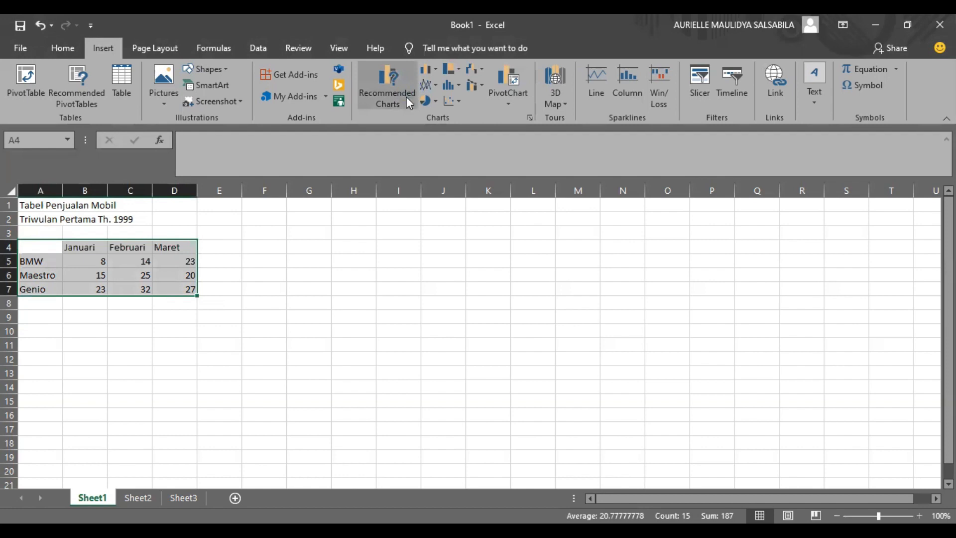
click(368, 95)
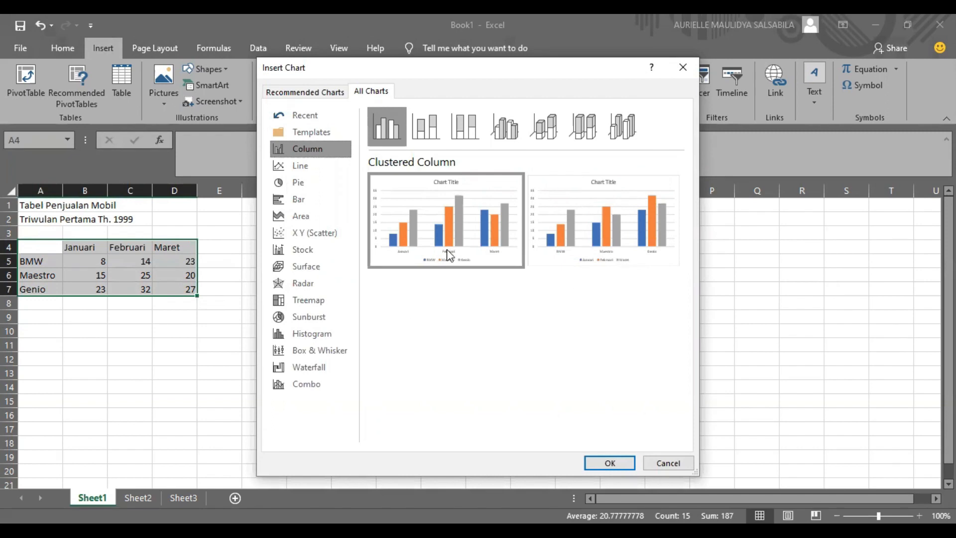
mouse_move(452, 239)
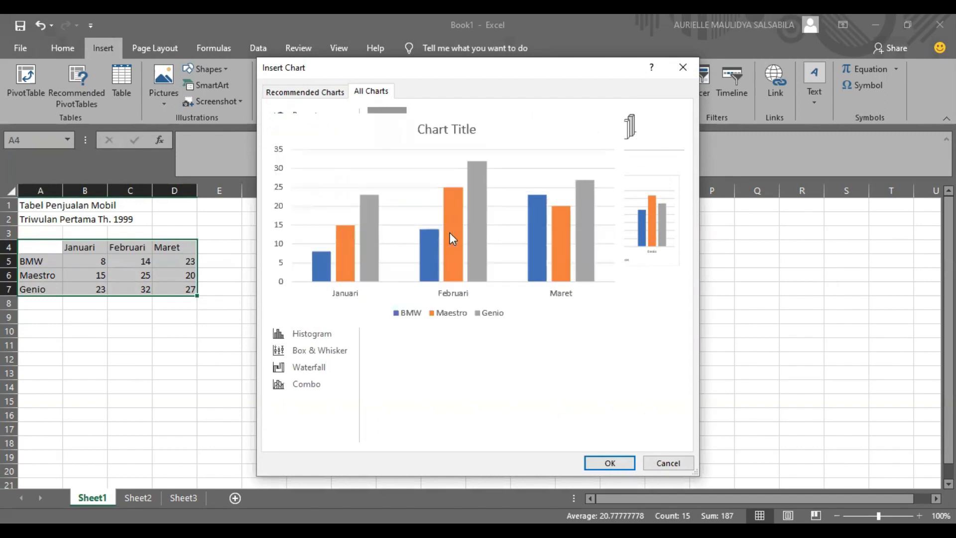
click(606, 464)
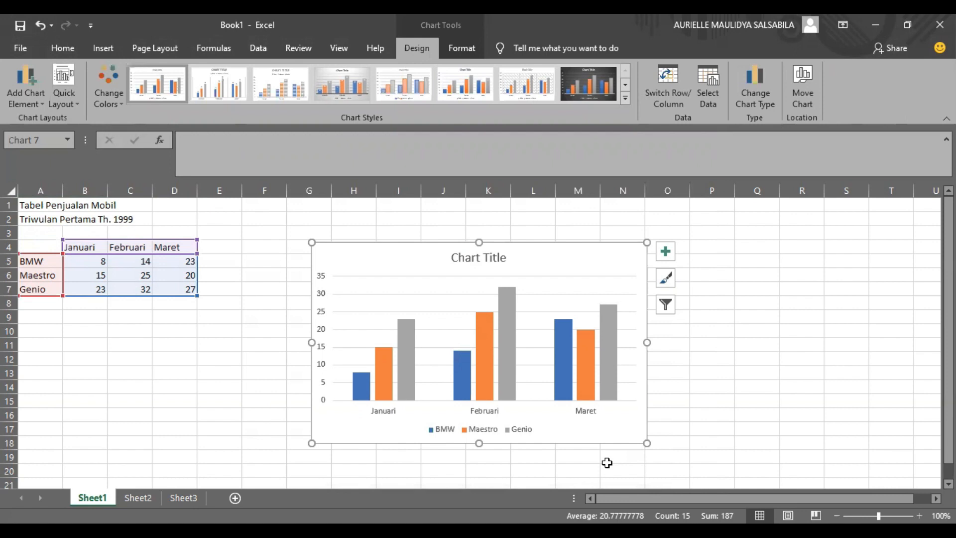
drag(572, 247, 539, 227)
Replace the column chart's title with "Diagram Penjualan Mobil".
click(454, 228)
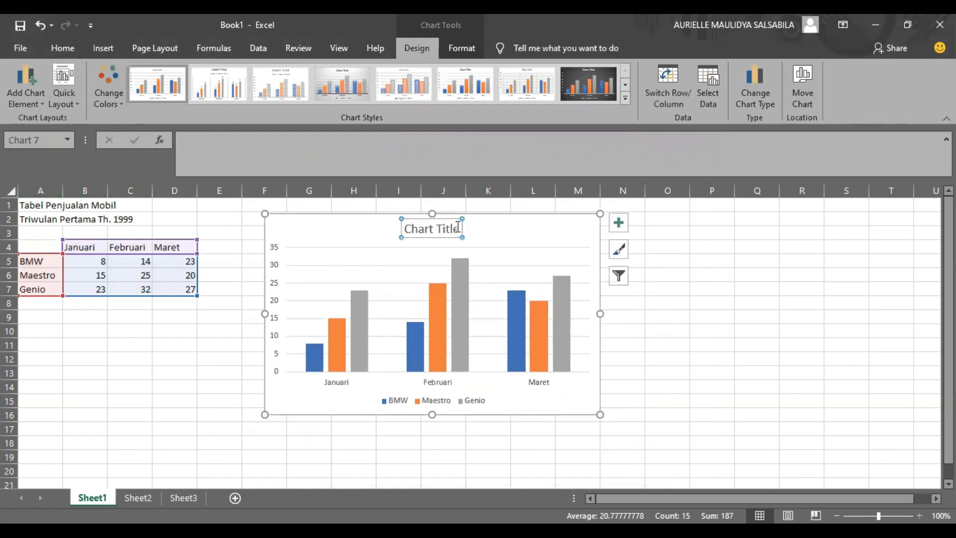
click(458, 228)
key(BackSpace)
key(BackSpace)
key(BackSpace)
key(BackSpace)
key(BackSpace)
key(BackSpace)
key(BackSpace)
key(BackSpace)
key(BackSpace)
key(BackSpace)
key(BackSpace)
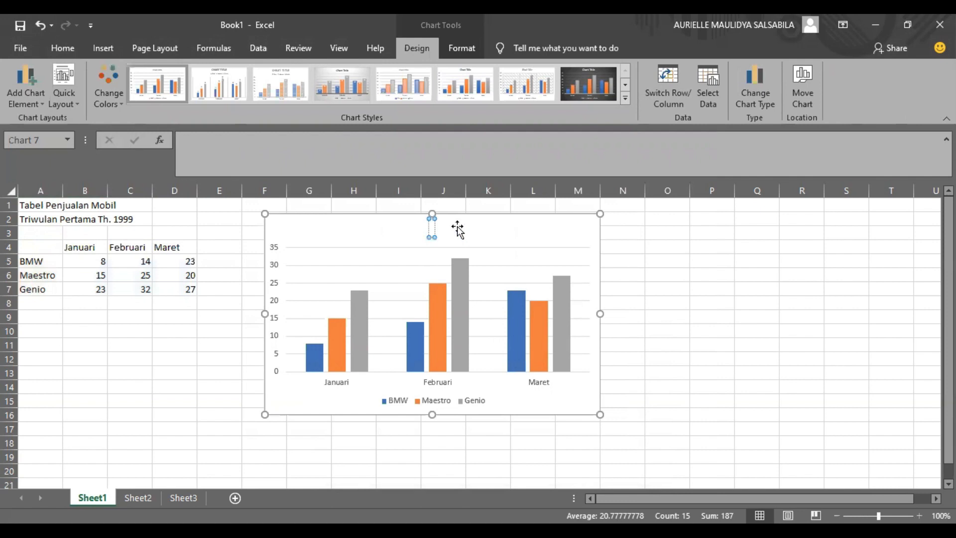
text(Di)
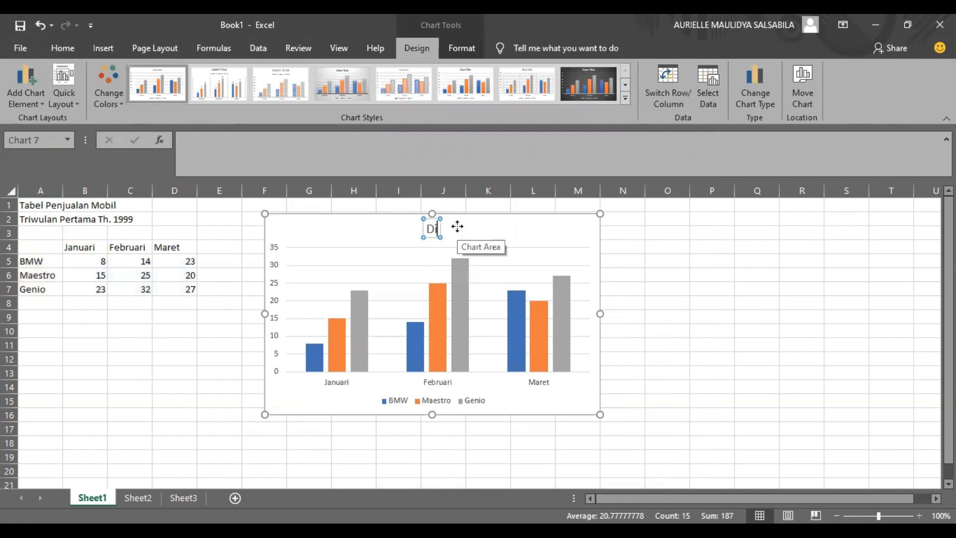
text(agram P)
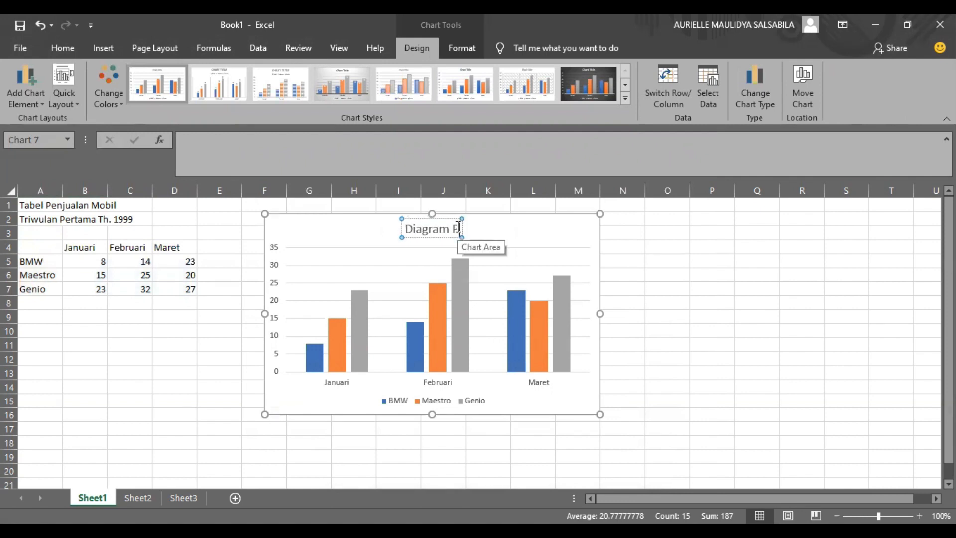
text(enjualan Mobil)
click(717, 250)
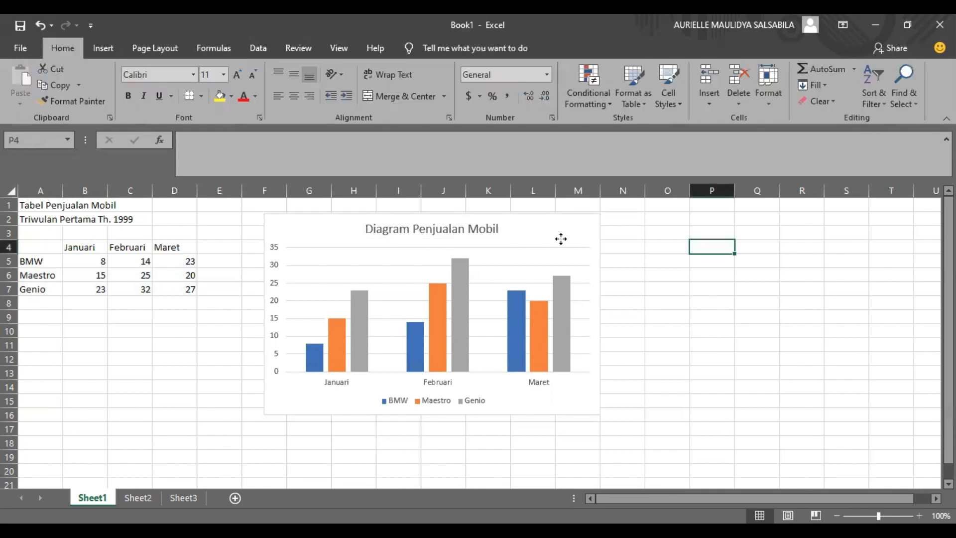
Turn on data labels for the Diagram Penjualan Mobil chart and deselect the chart.
click(560, 240)
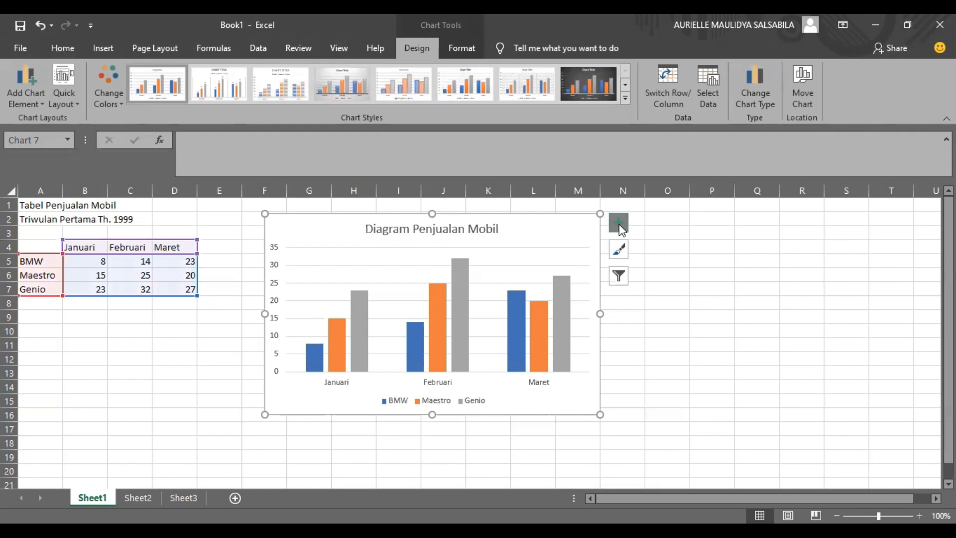
click(621, 227)
click(652, 282)
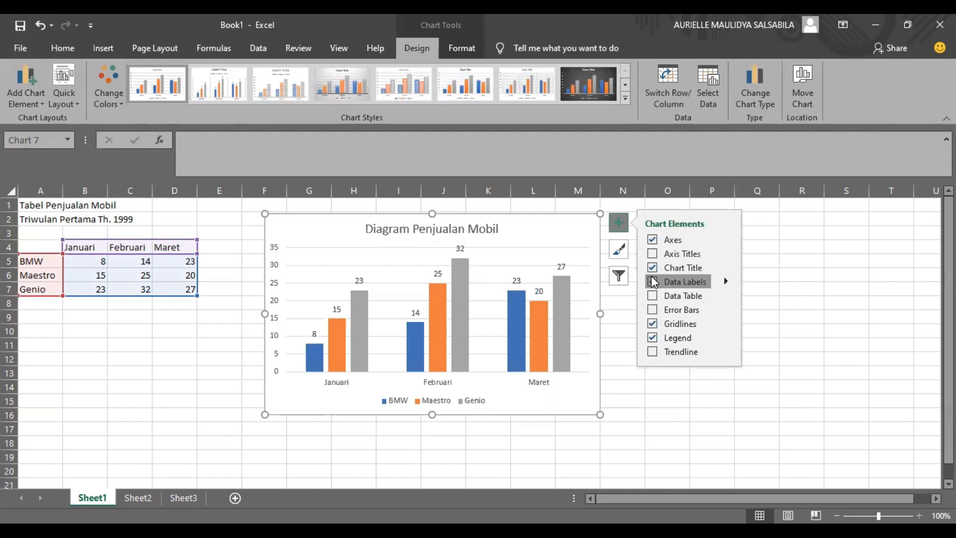
click(651, 412)
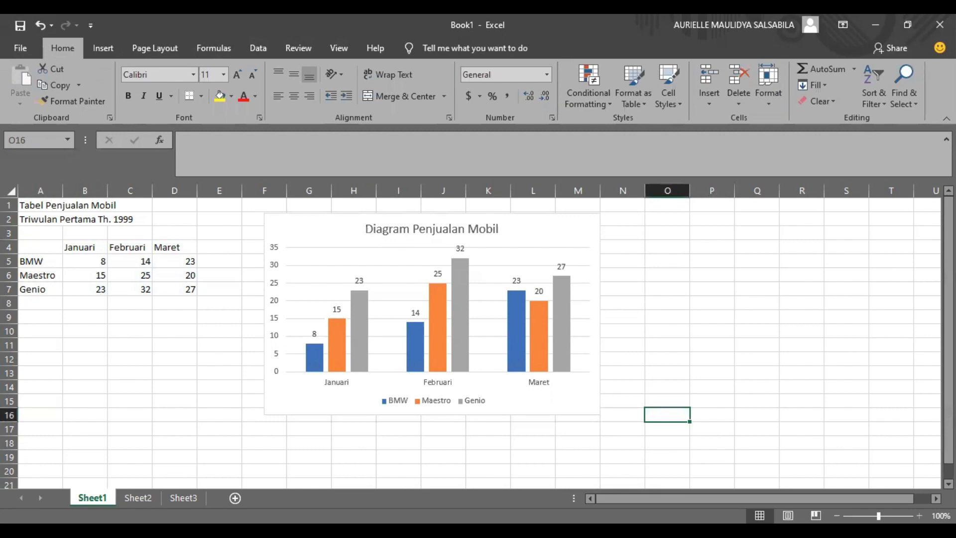
On Sheet2, insert a Bubble chart of C1:E5 using the single-series Mahasiswa variant, and place it beside the table.
click(138, 497)
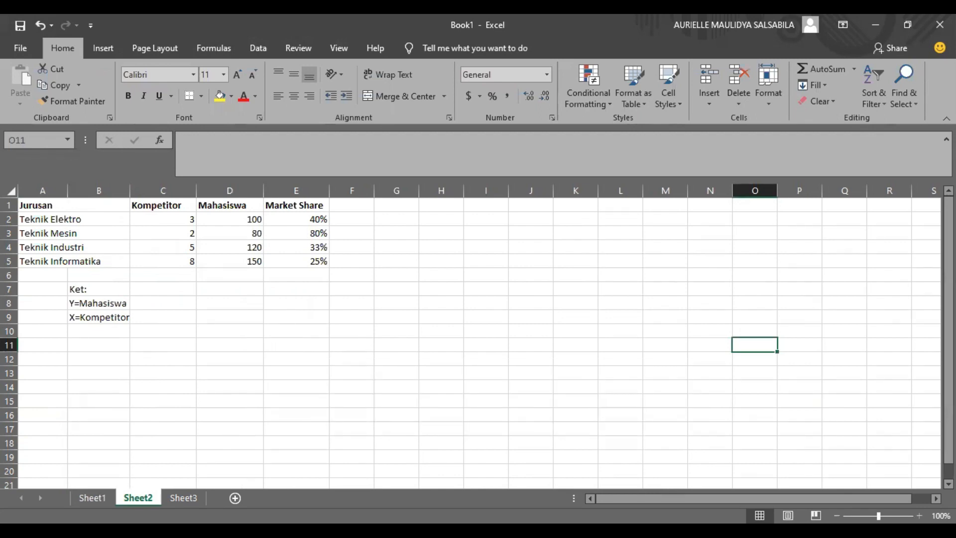
drag(140, 206, 296, 262)
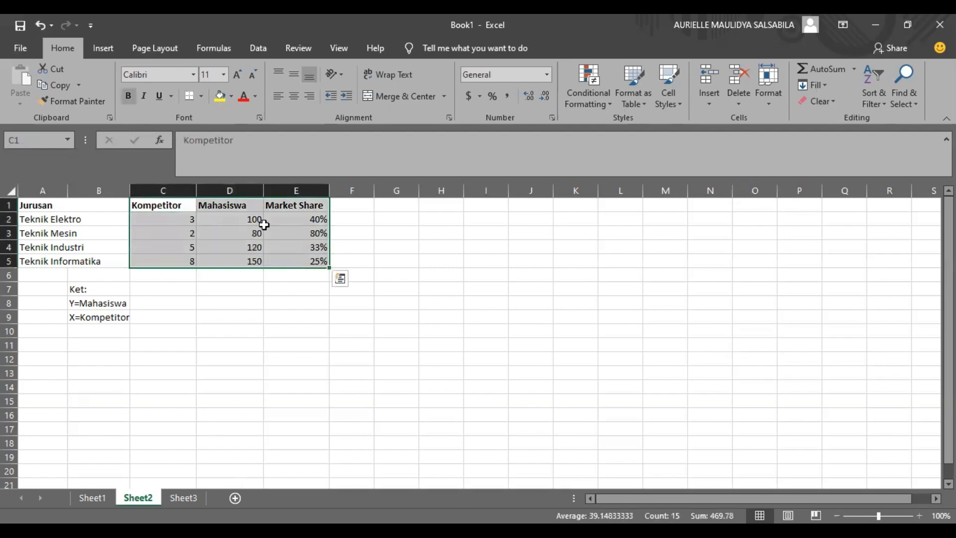
click(96, 50)
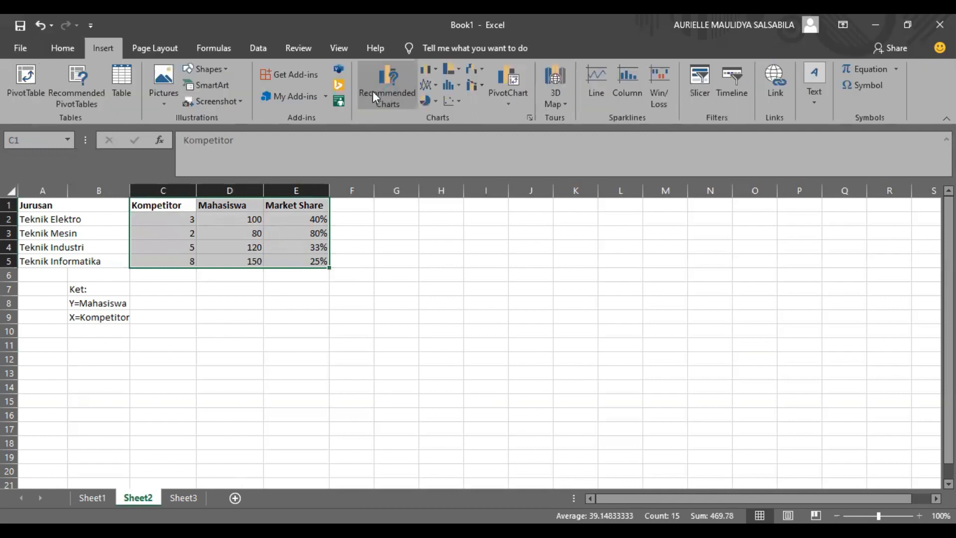
click(373, 93)
click(374, 92)
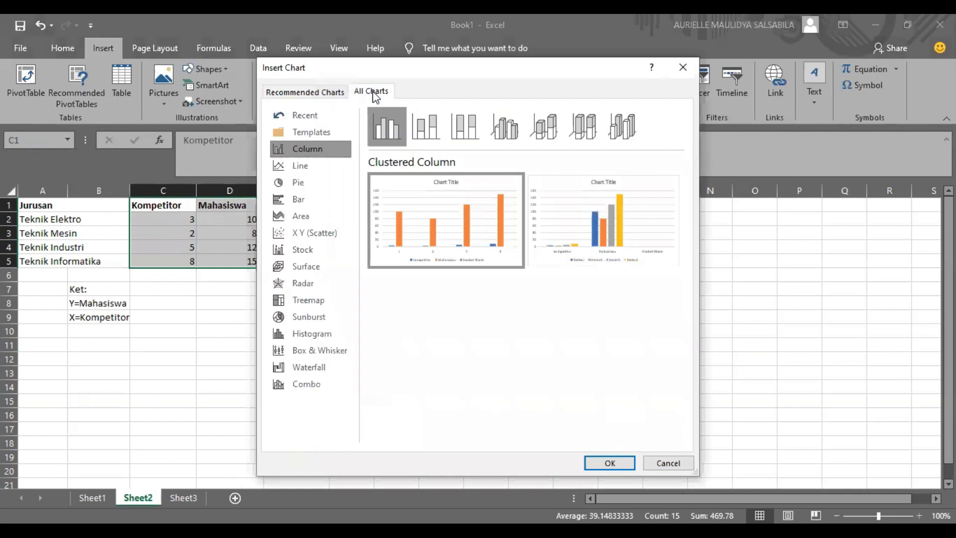
click(326, 236)
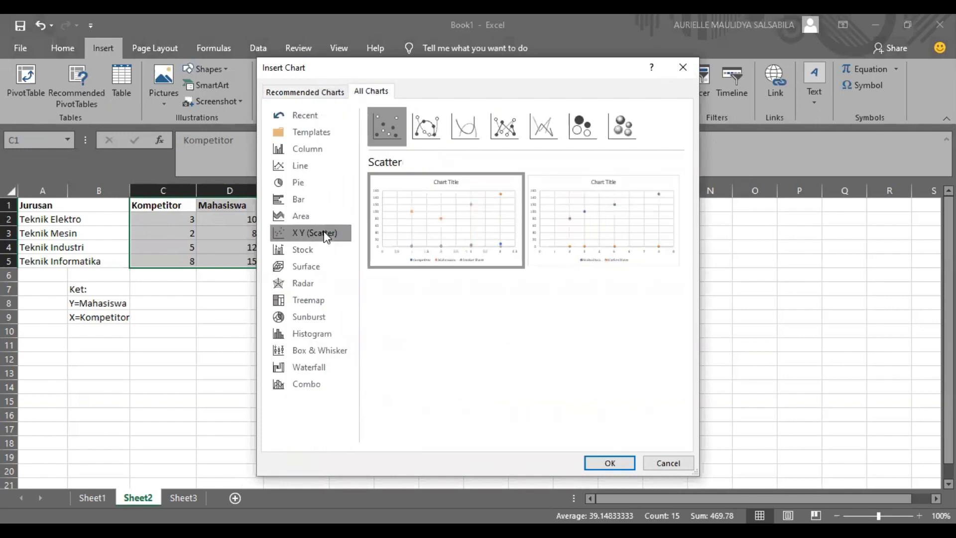
click(583, 128)
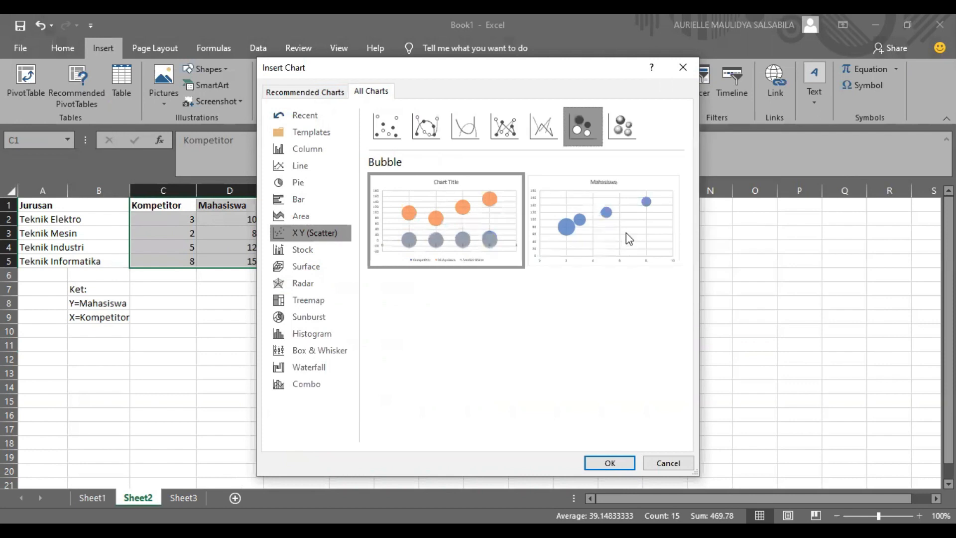
mouse_move(623, 237)
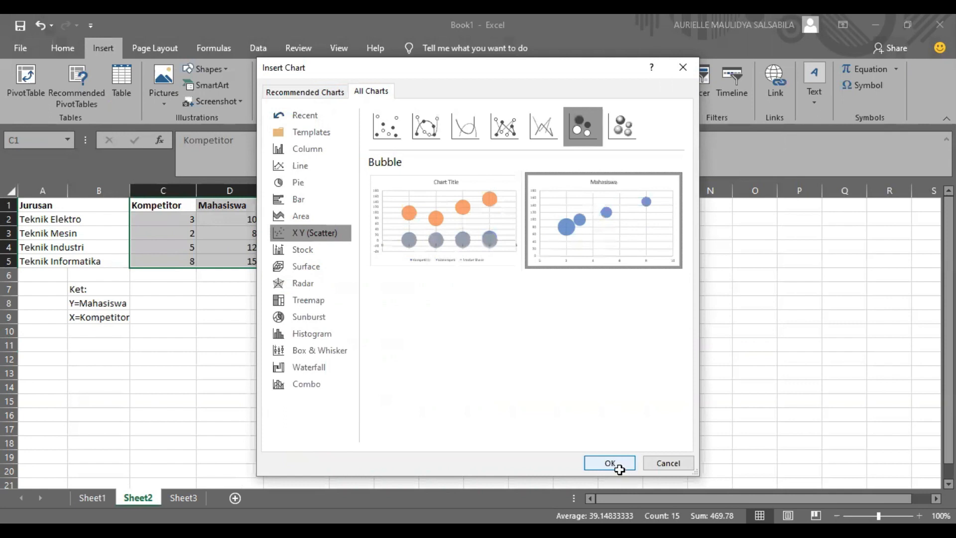
click(619, 469)
drag(593, 258, 639, 233)
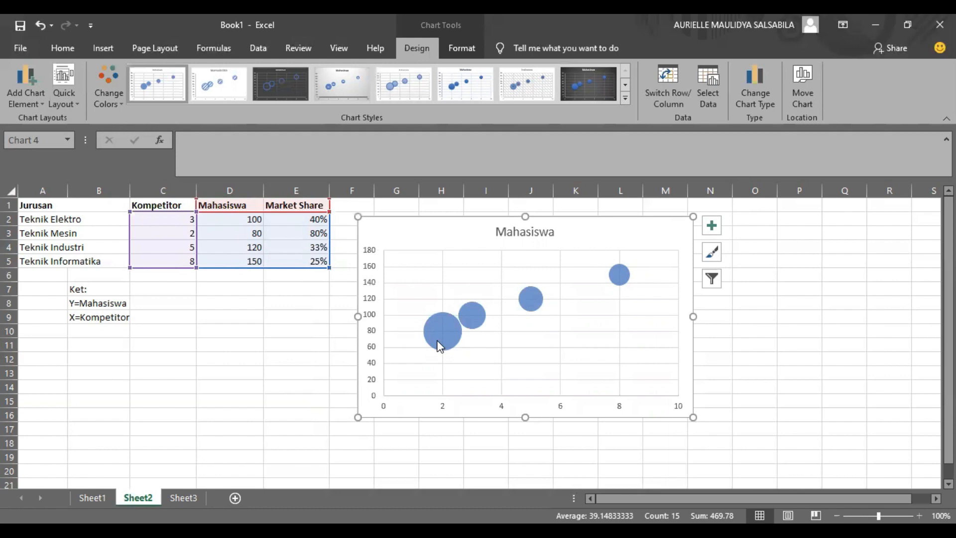
Turn on data labels for the Mahasiswa bubble chart and deselect the chart.
mouse_move(440, 345)
mouse_move(440, 319)
click(714, 230)
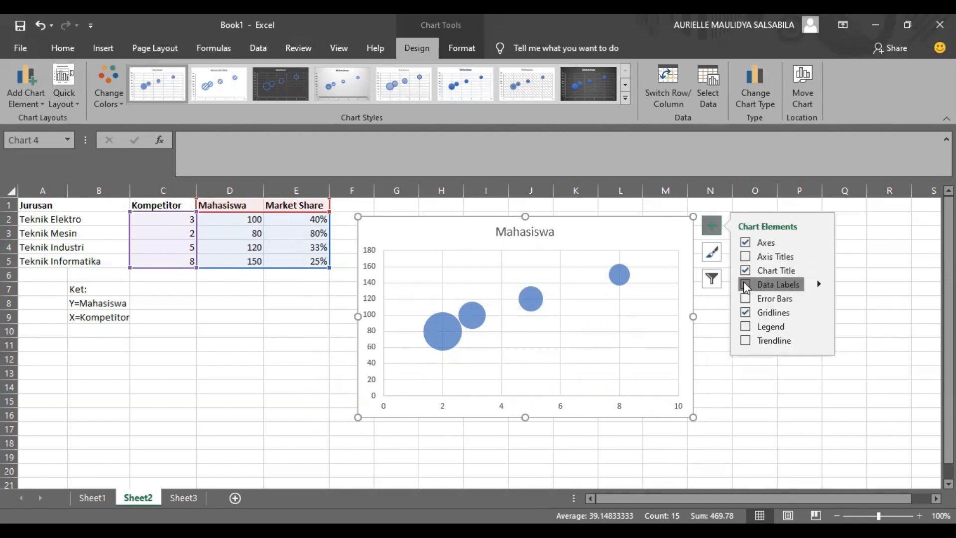
click(745, 283)
click(737, 412)
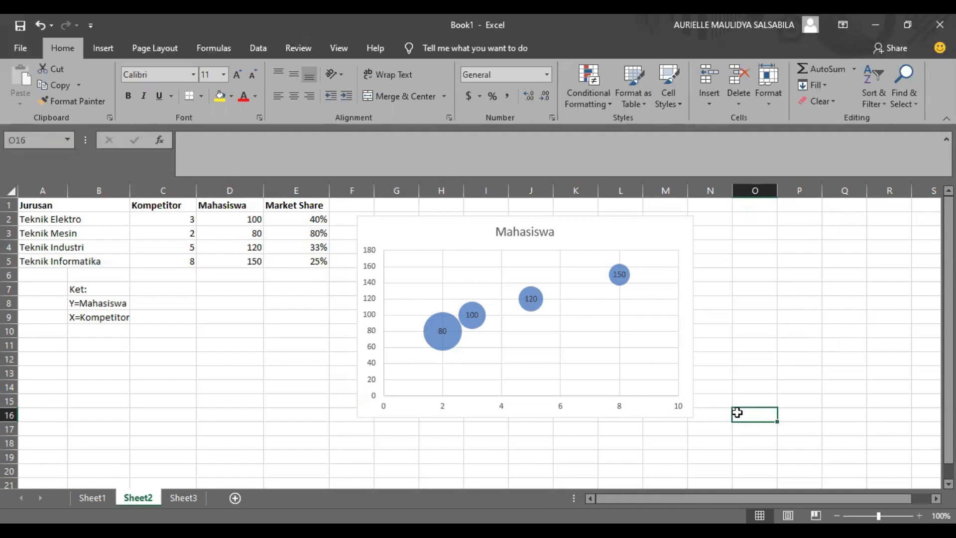
Format the bubble chart's data labels to show Bubble Size instead of Y Value, and close the formatting options.
click(532, 298)
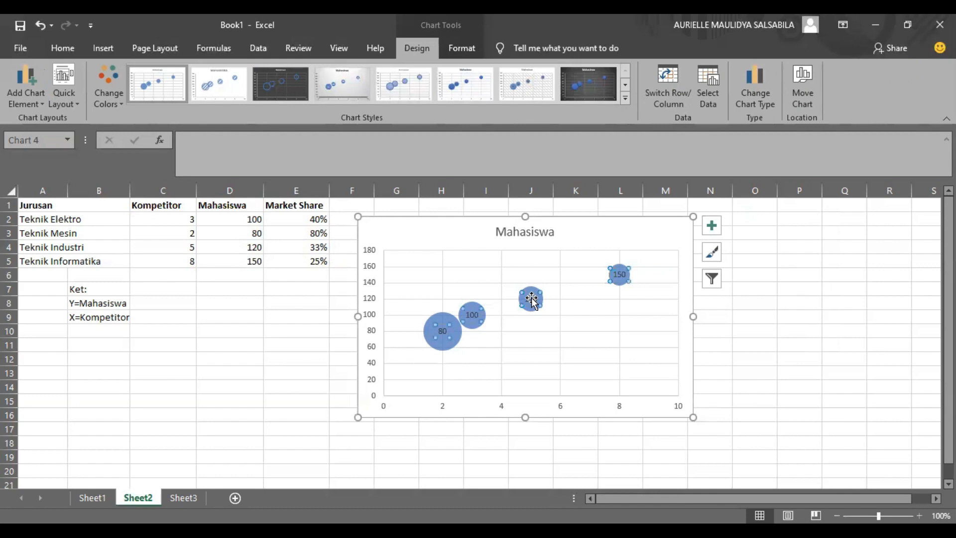
key(shift+F10)
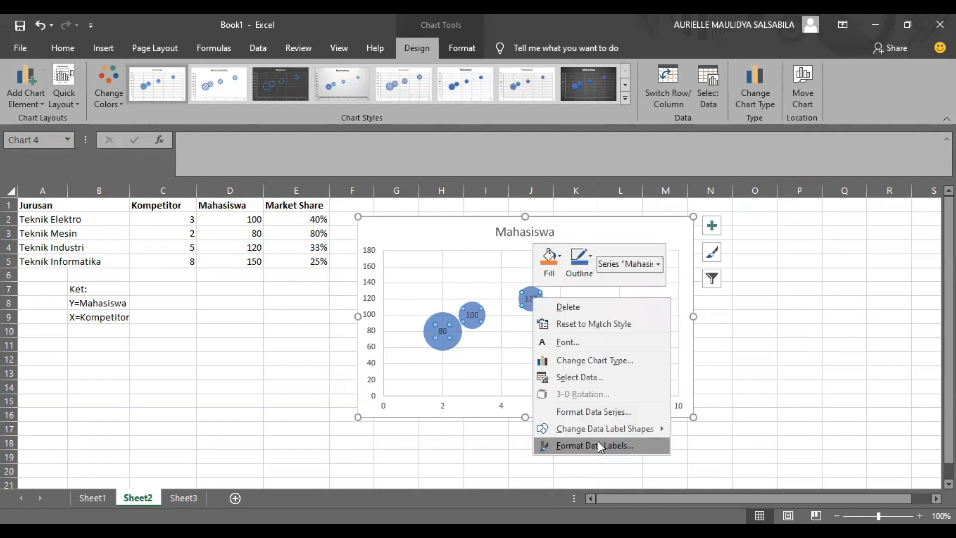
click(599, 446)
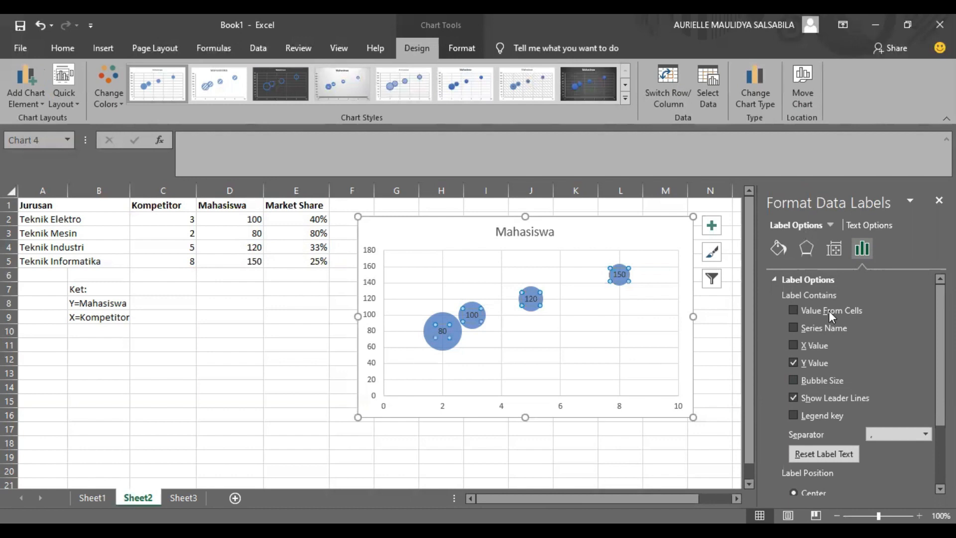
click(793, 380)
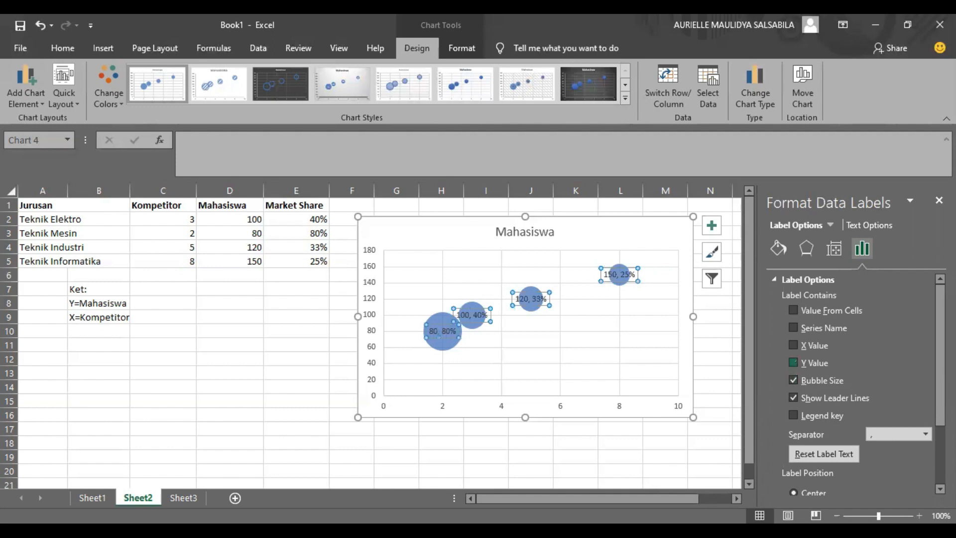
click(794, 362)
click(939, 200)
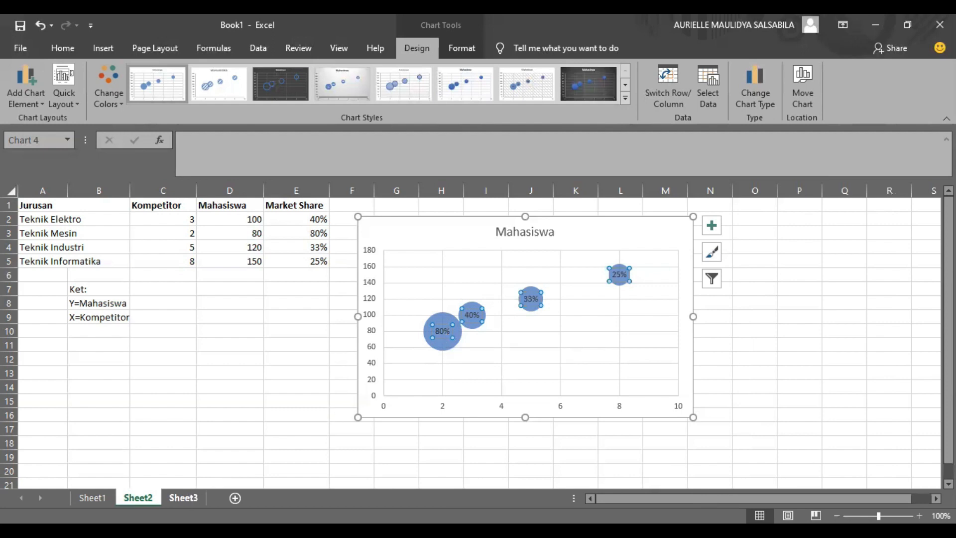
On Sheet3, insert a Radar with Markers chart of A1:D11 with the students as categories and the subjects as series.
click(183, 497)
click(491, 288)
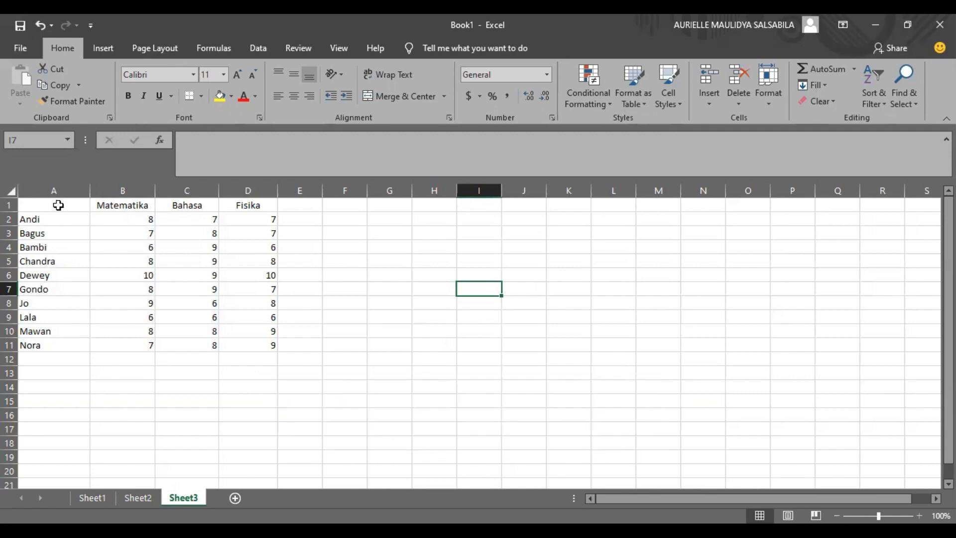
drag(131, 208, 250, 328)
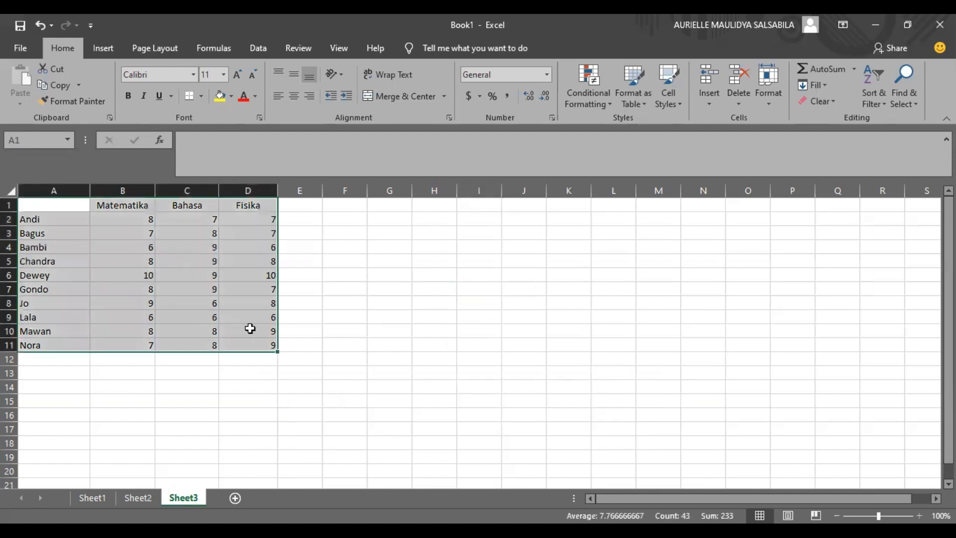
click(94, 47)
click(384, 92)
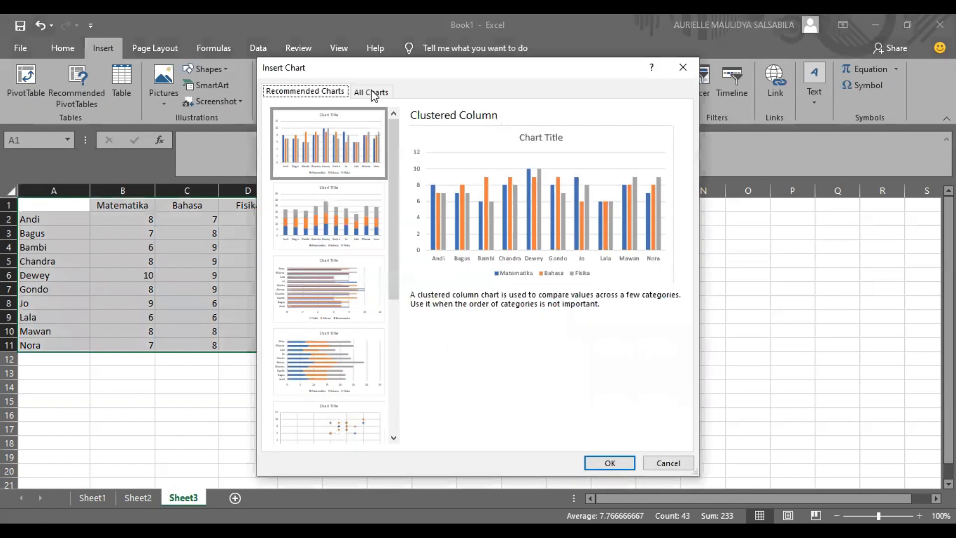
click(374, 94)
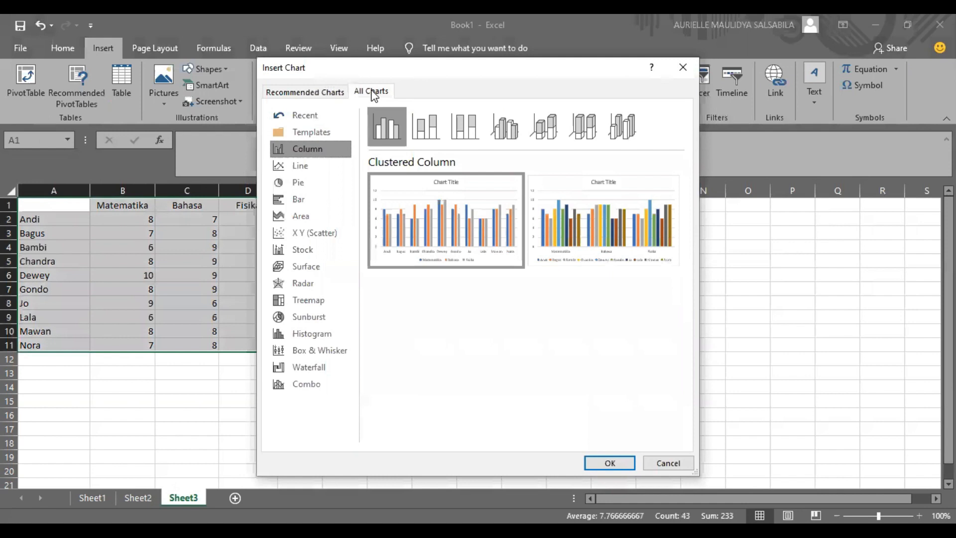
click(312, 286)
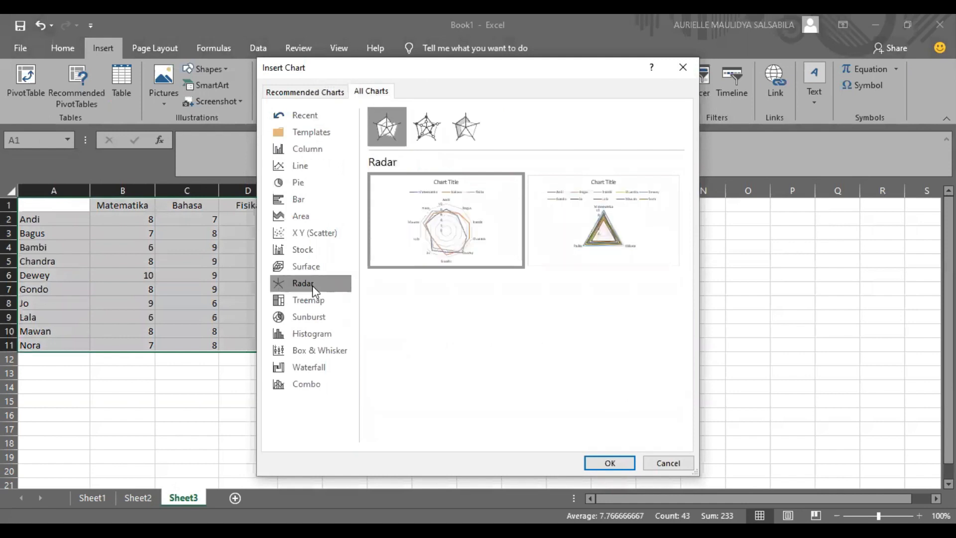
click(427, 129)
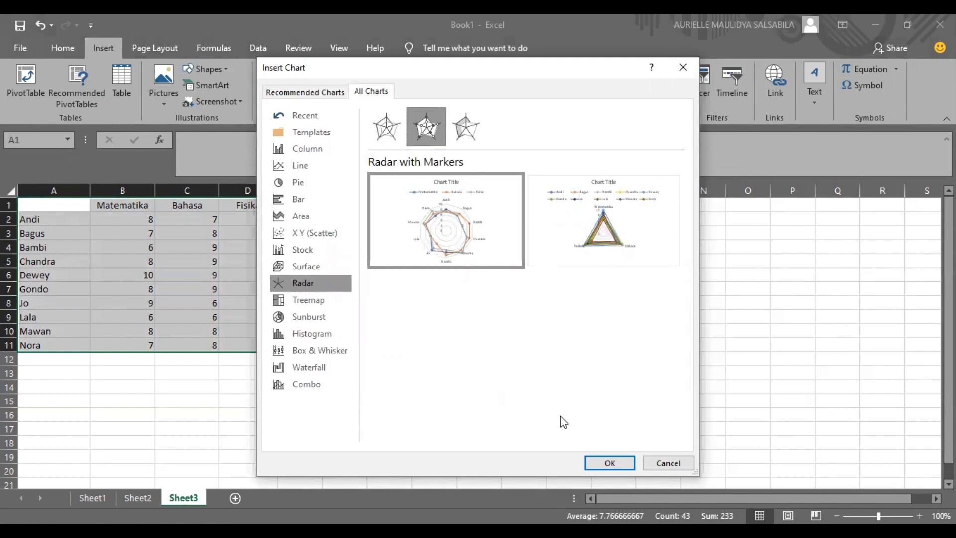
click(602, 463)
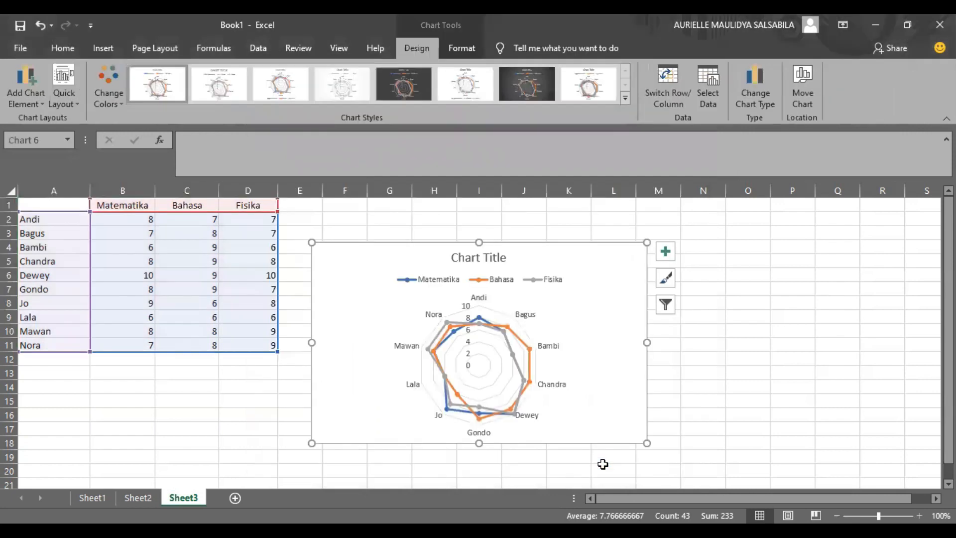
Remove the radar chart's title and move the chart up beside the scores table.
click(666, 253)
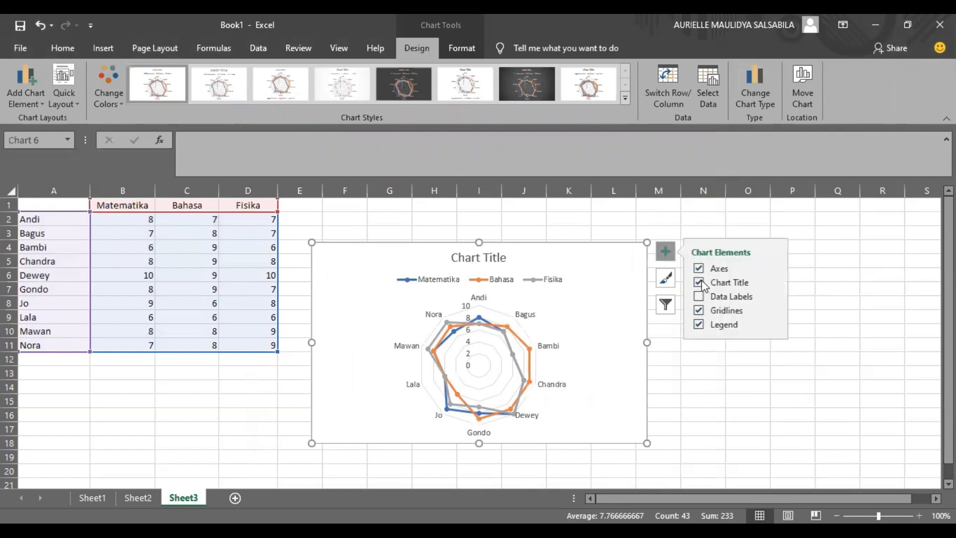
click(699, 282)
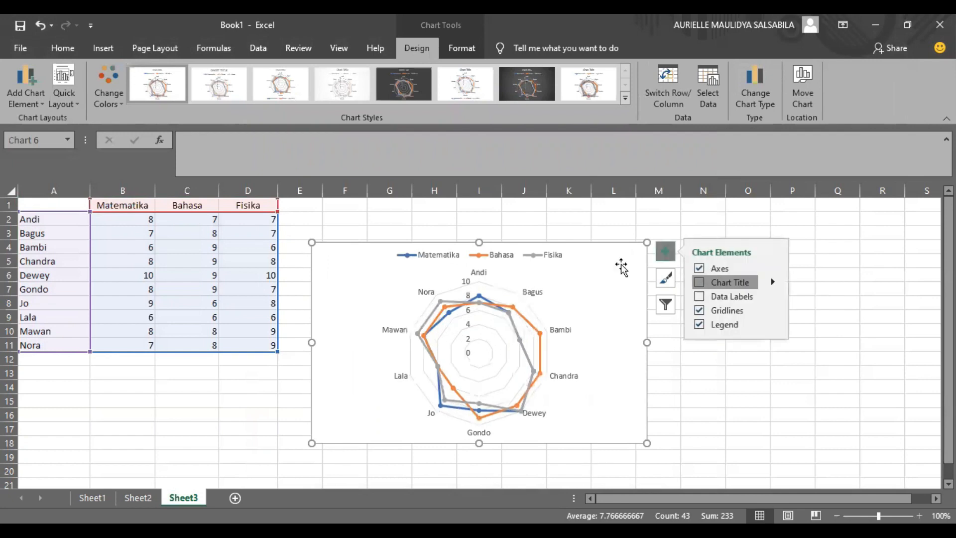
drag(620, 239, 620, 233)
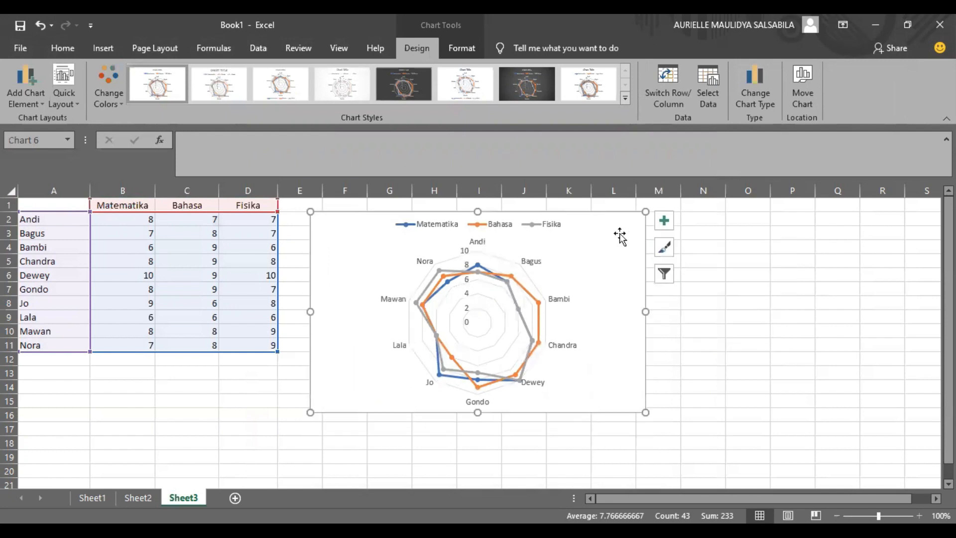